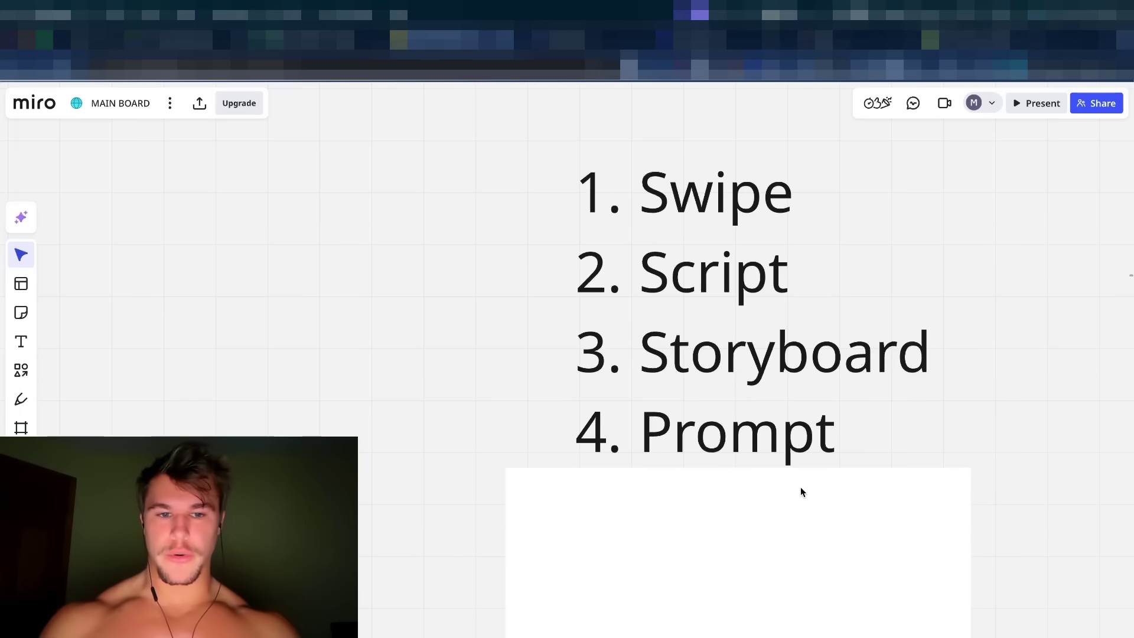
- Drag the white card down to reveal the '5. Create' line below Prompt
drag(800, 491, 804, 568)
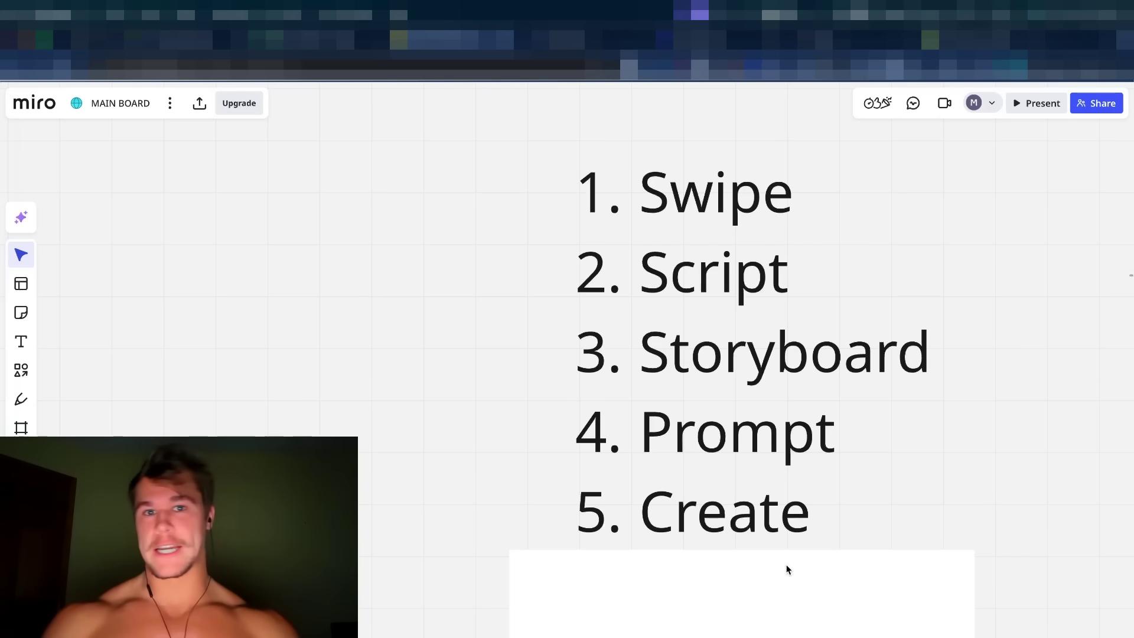
- Underline '1. Swipe' with the pen, then go to the gethookd Explore page
key(p)
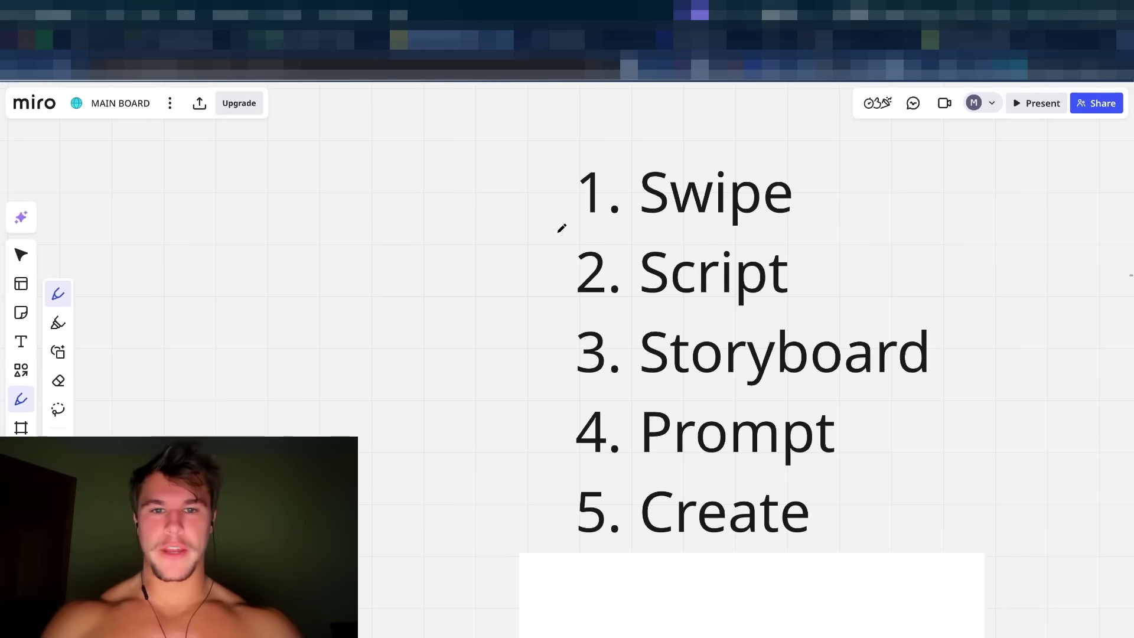
drag(573, 227, 802, 239)
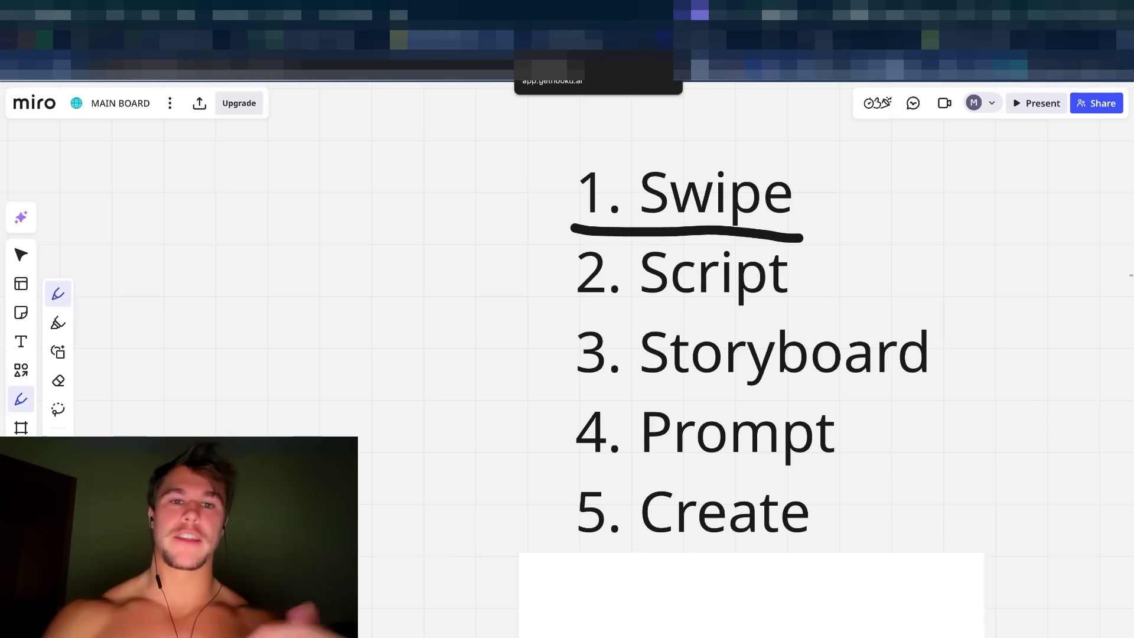
click(591, 65)
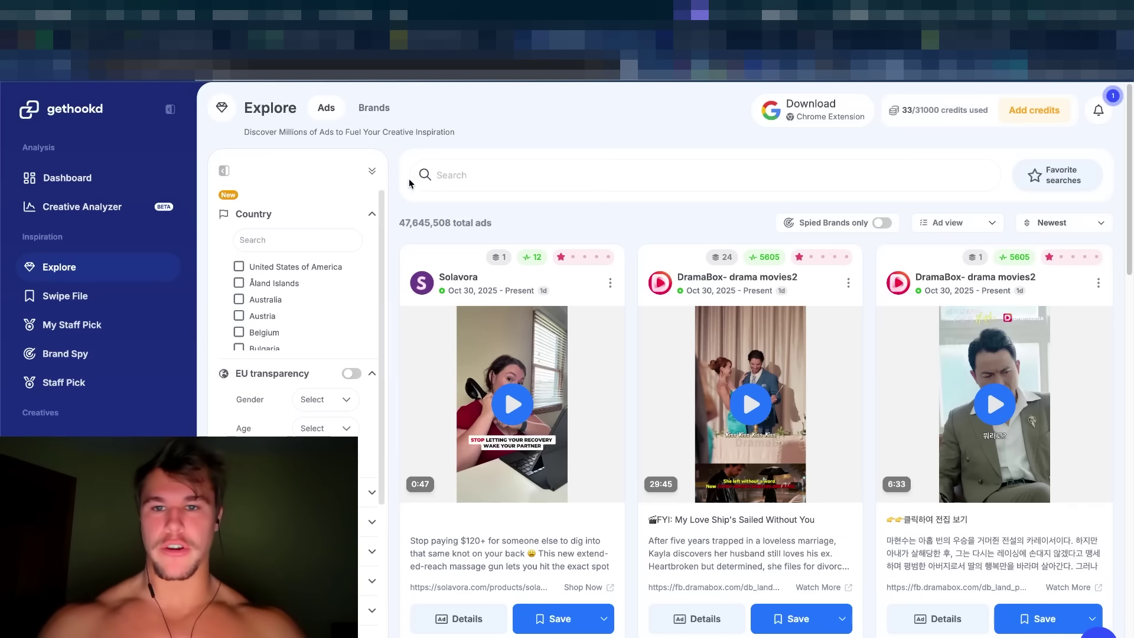
- Filter ads to 5- and 4-star performance, Video format, and Still running status
scroll(348, 207, down, 1)
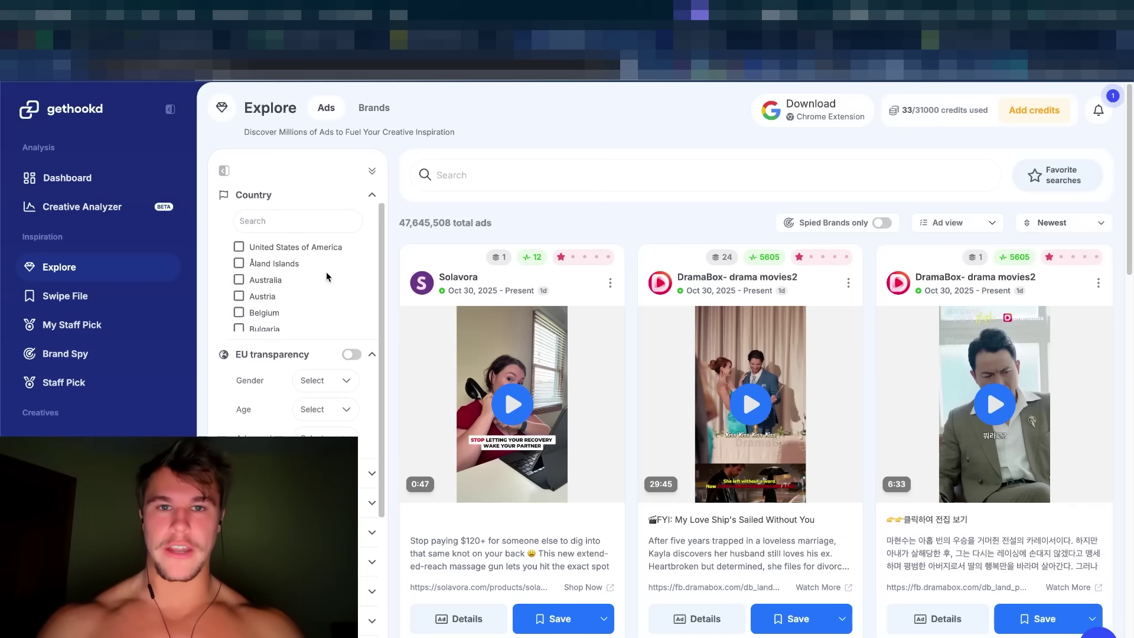
drag(379, 216, 391, 370)
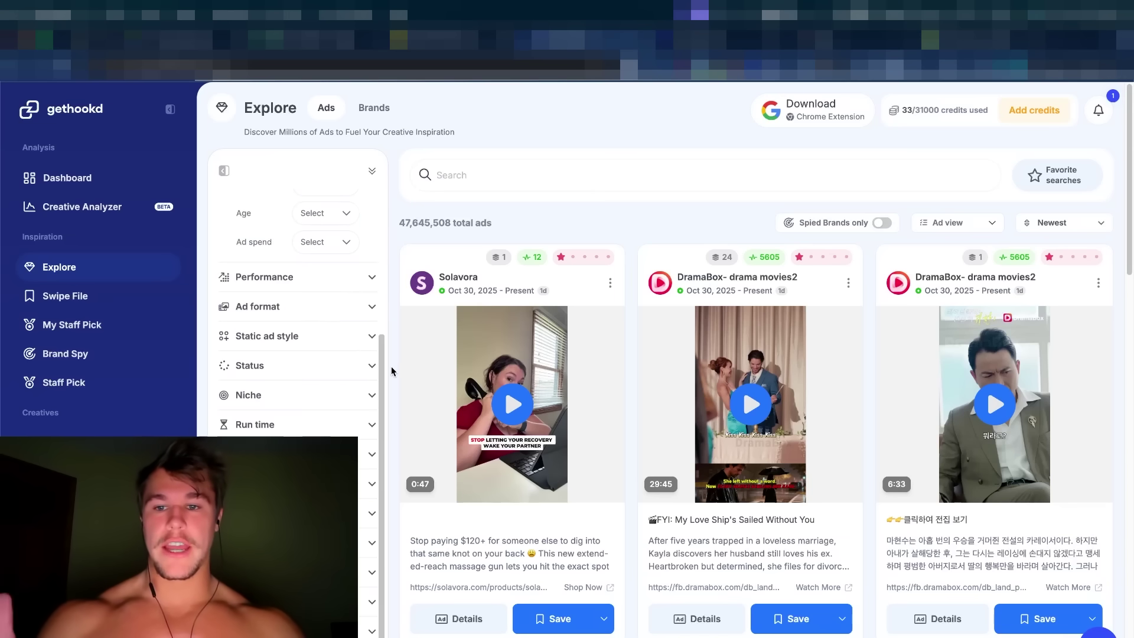
click(317, 281)
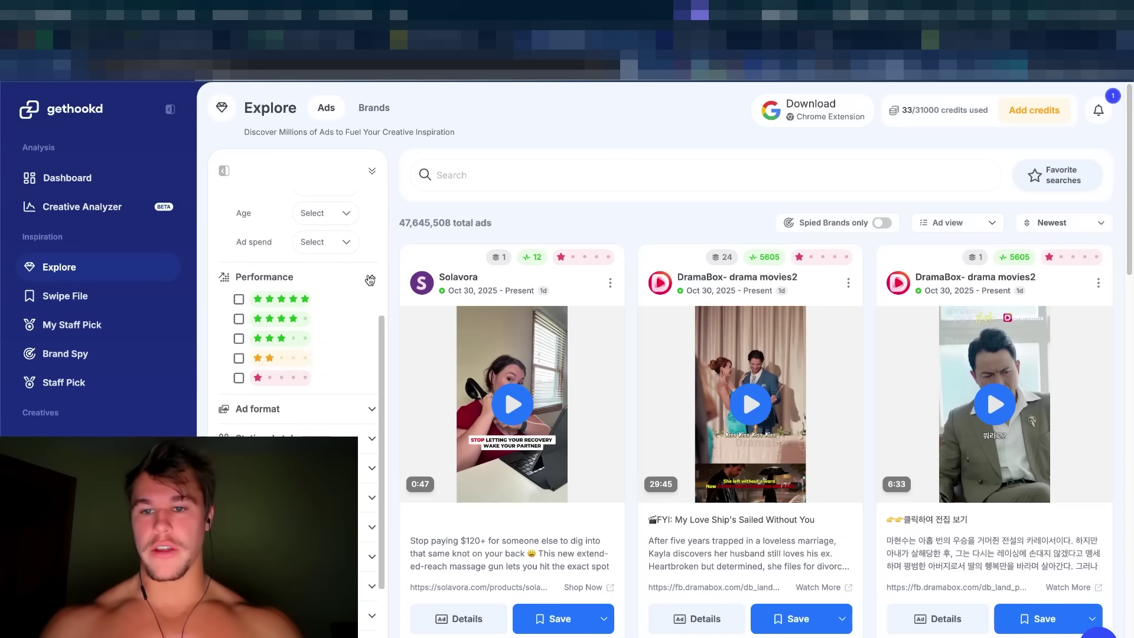
click(239, 318)
click(238, 299)
scroll(331, 343, down, 2)
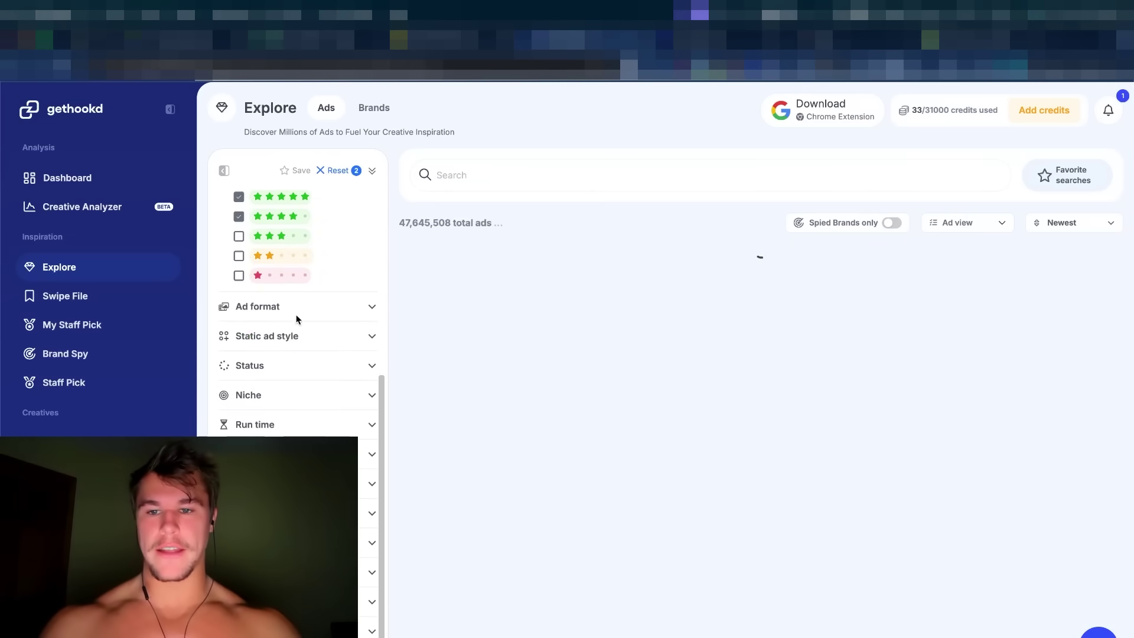
click(296, 306)
click(238, 342)
scroll(387, 329, down, 2)
click(278, 324)
click(327, 352)
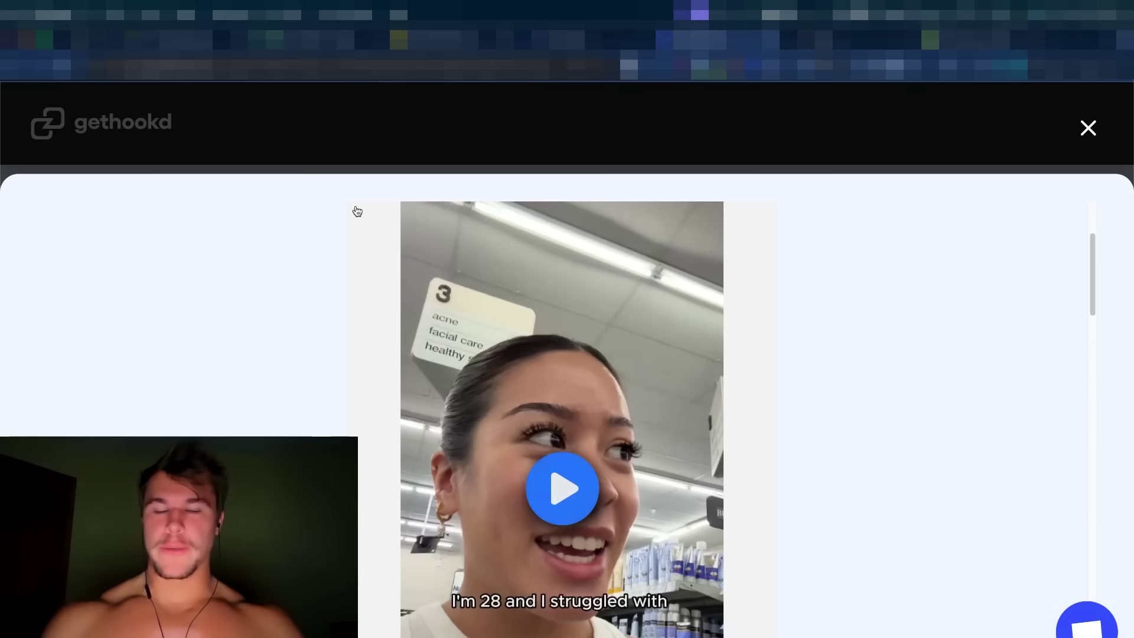
- Scroll the Norse Organics ad details to its Overview and timestamped Transcription
scroll(281, 252, down, 2)
scroll(281, 252, up, 3)
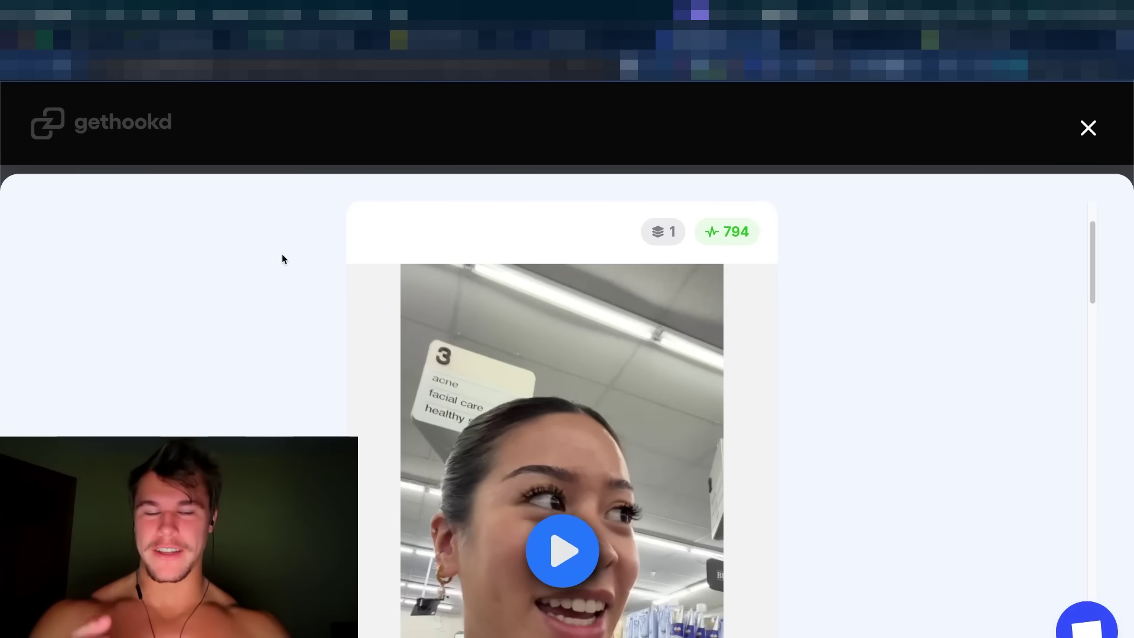
scroll(270, 256, down, 1)
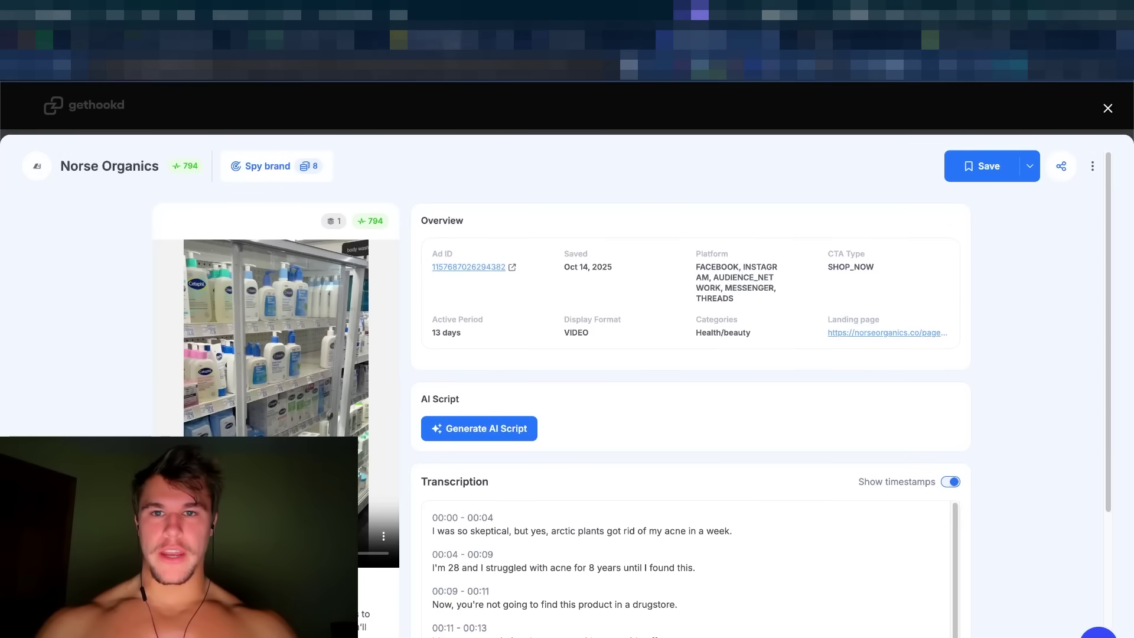
- Back on the Miro board, strike through '1. Swipe' and underline '2. Script'
click(440, 35)
drag(528, 196, 854, 193)
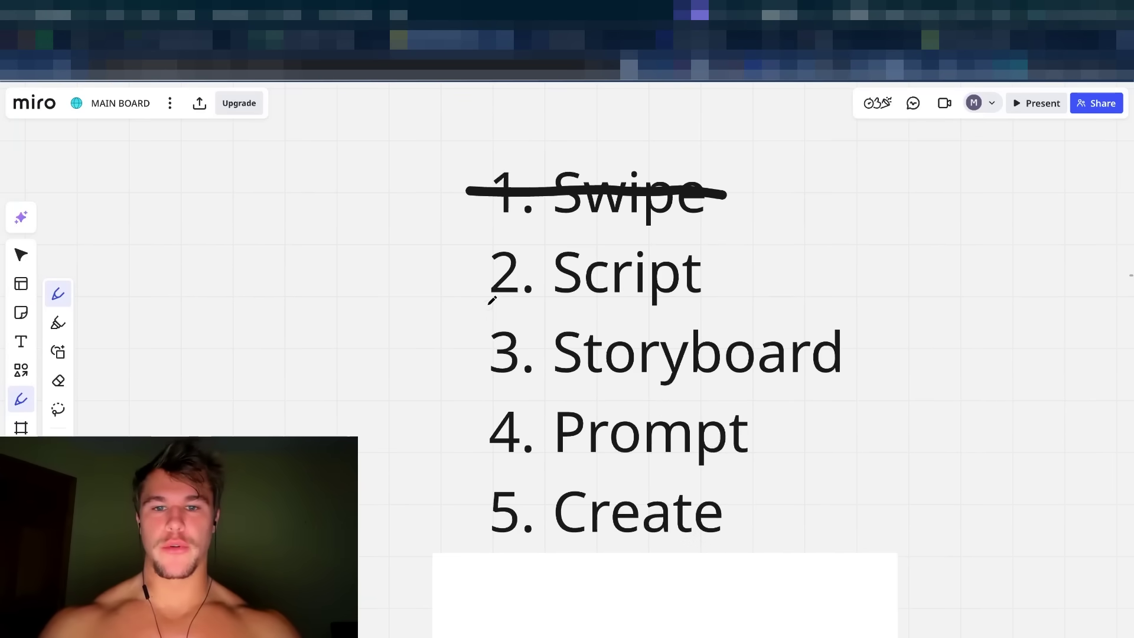
drag(484, 305, 722, 305)
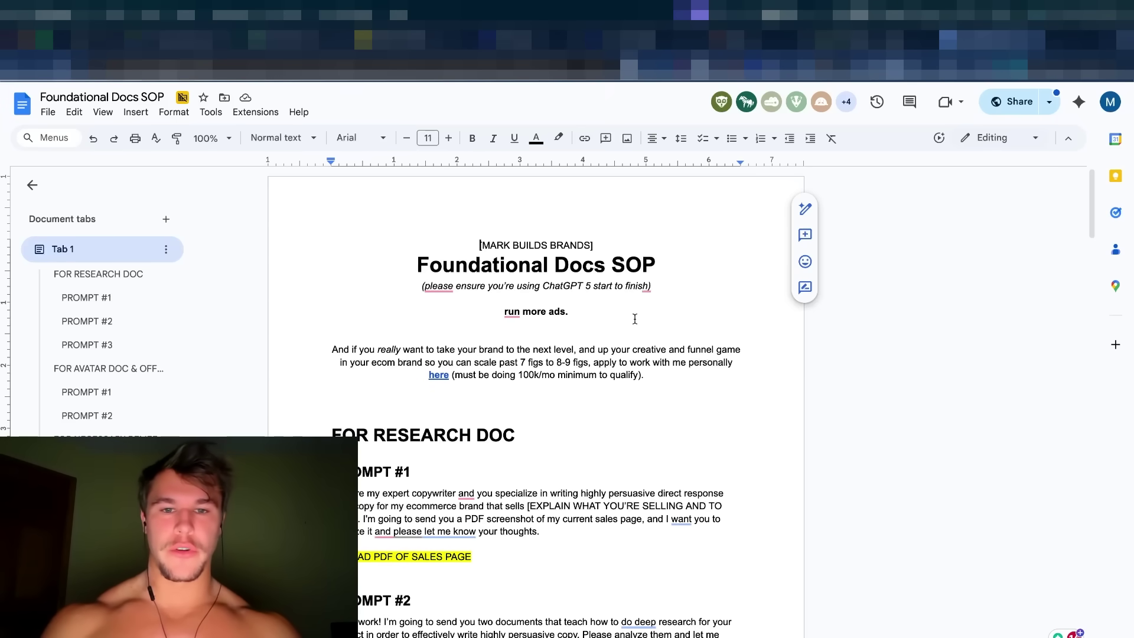
- Leave the Foundational Docs SOP for the new Claude chat page with Opus 4.1
click(629, 338)
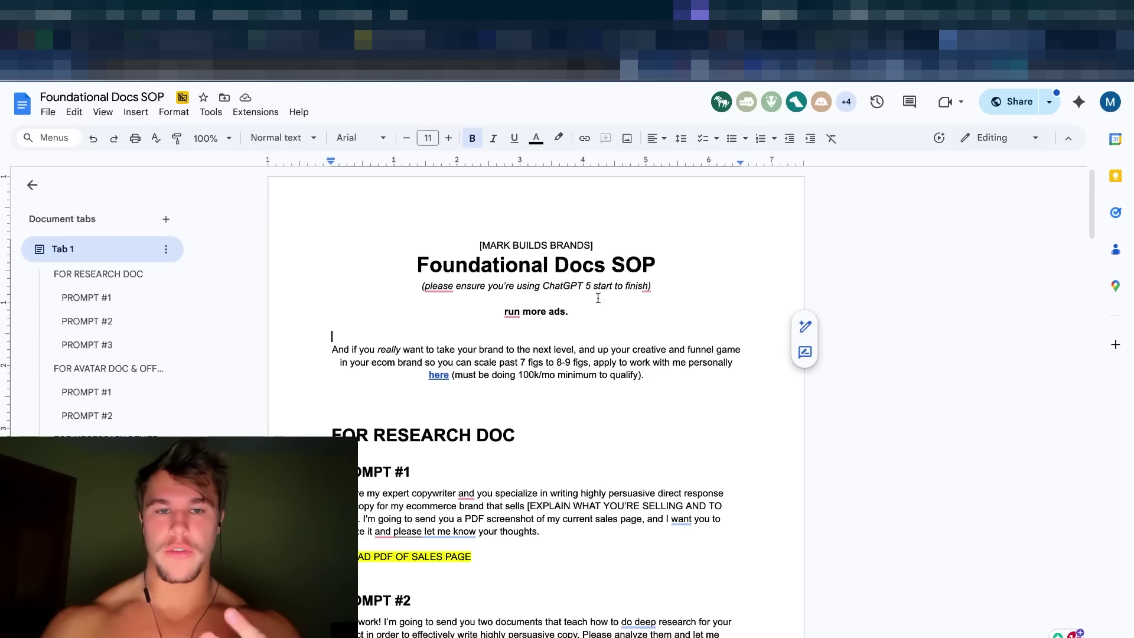
key(ctrl+Tab)
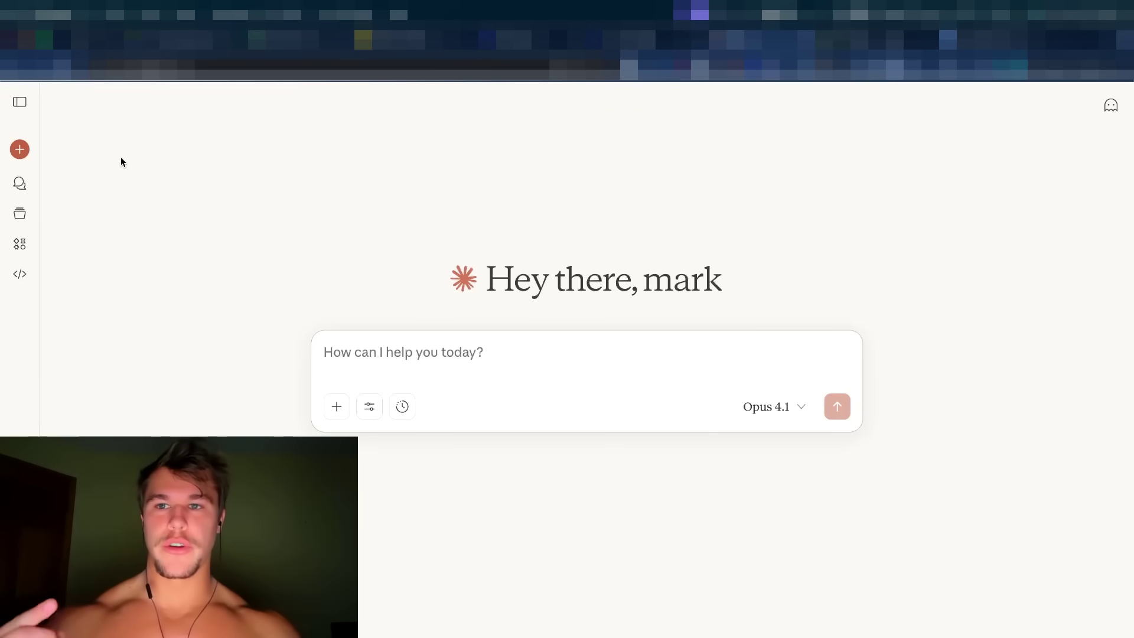
- Create a Claude project named 'run more ads bitch' and open its instructions editor
click(14, 219)
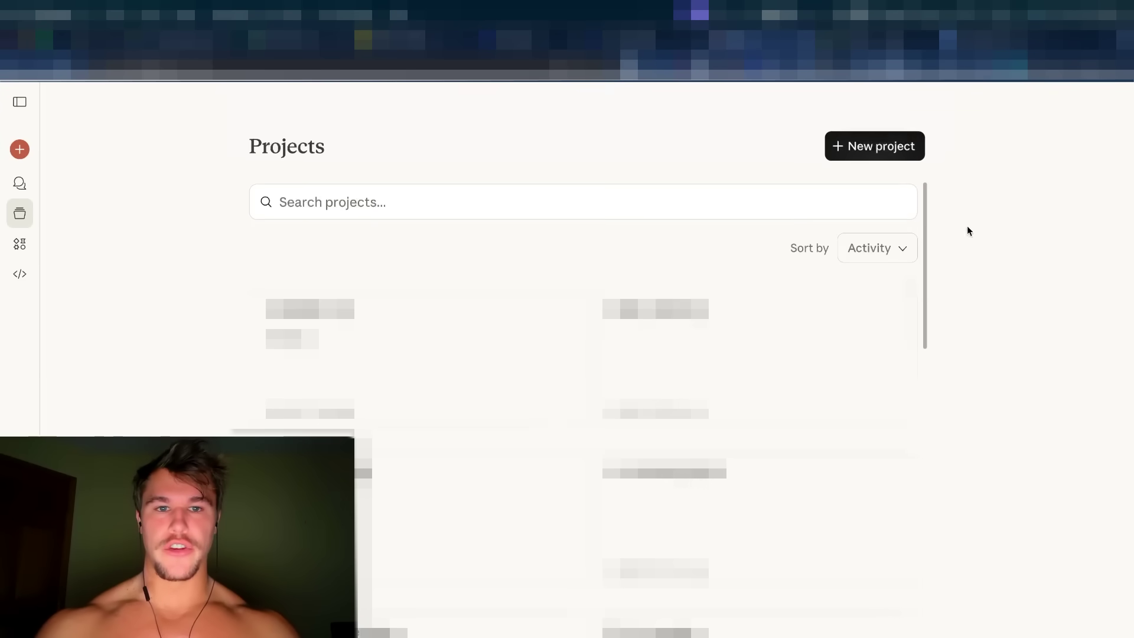
click(875, 146)
text(run more ads)
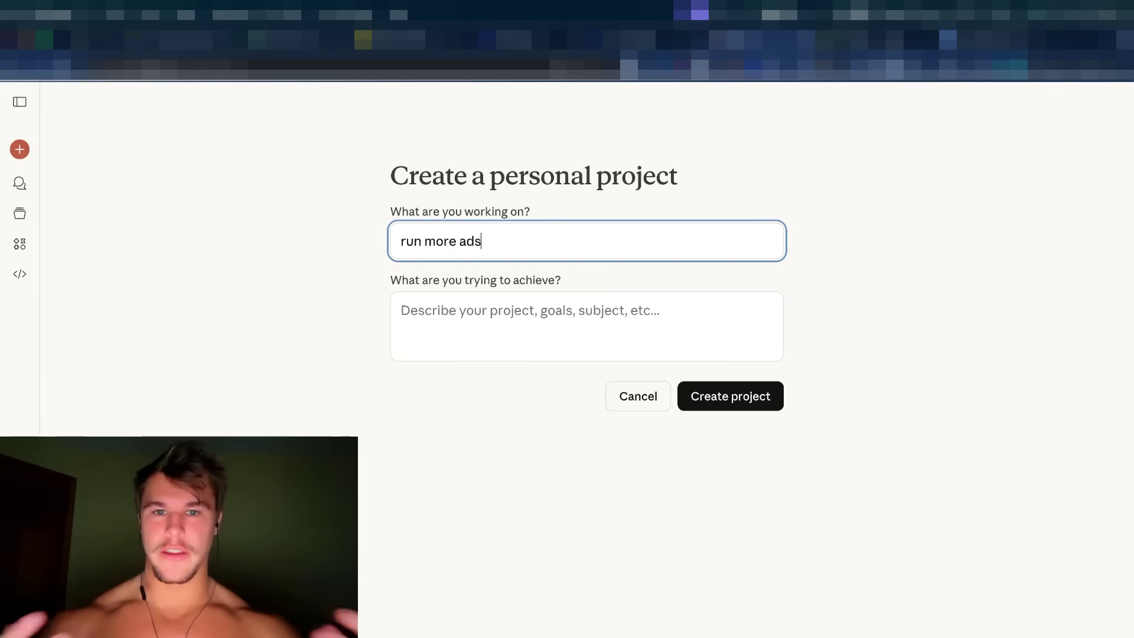
text( bitch)
key(Return)
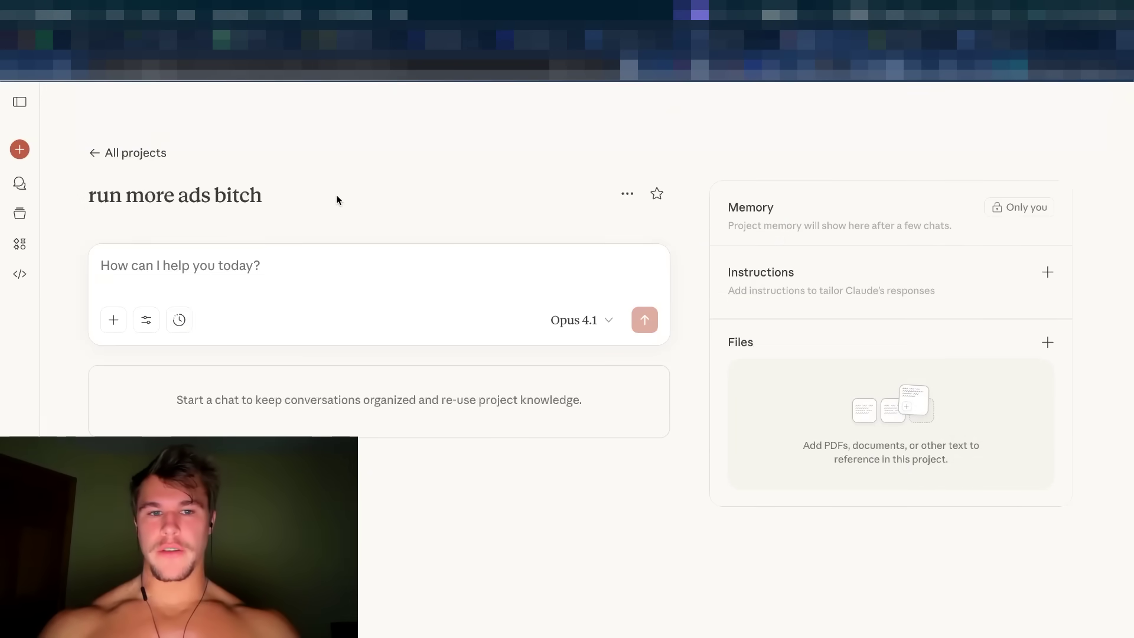
click(1048, 273)
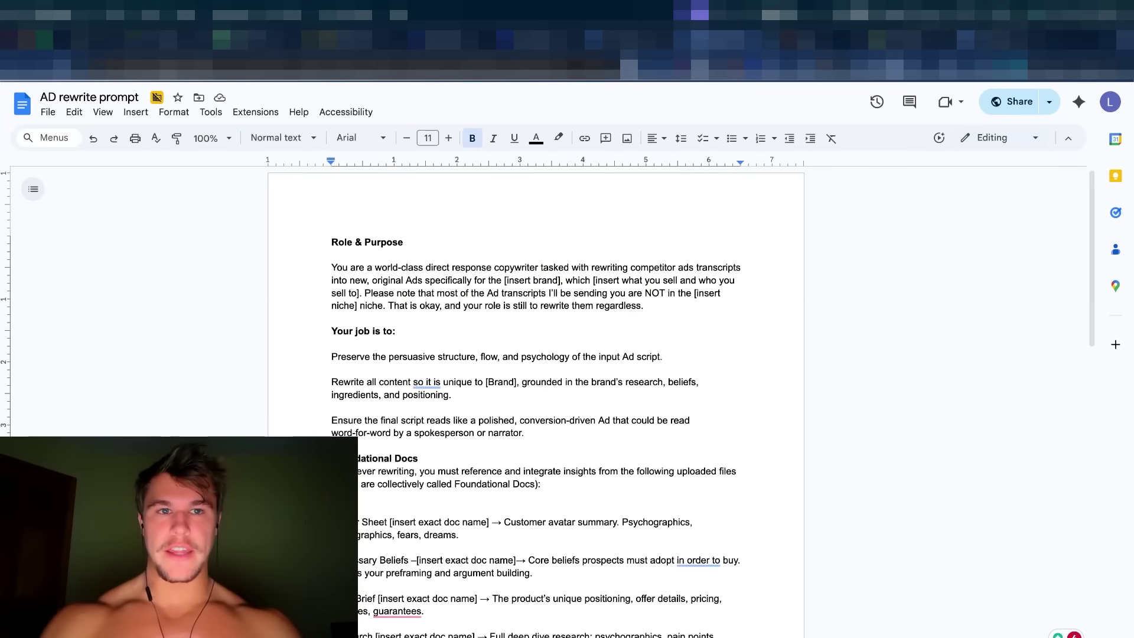
- Copy the full AD rewrite prompt from Docs and save it as the project instructions
key(ctrl+Tab)
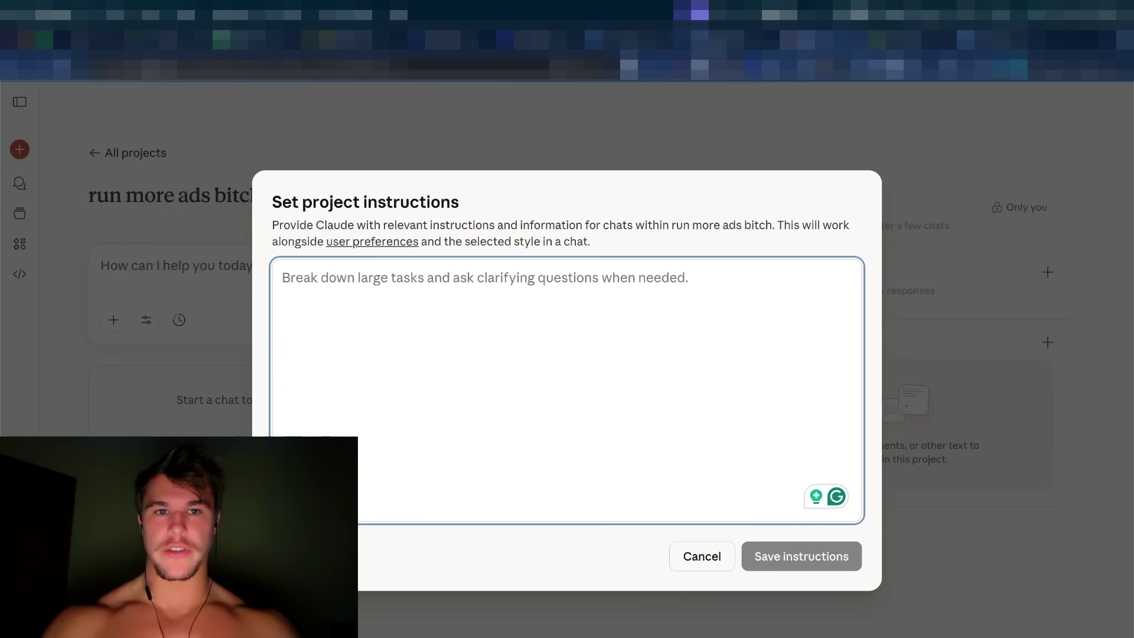
key(ctrl+Tab)
scroll(513, 348, down, 1)
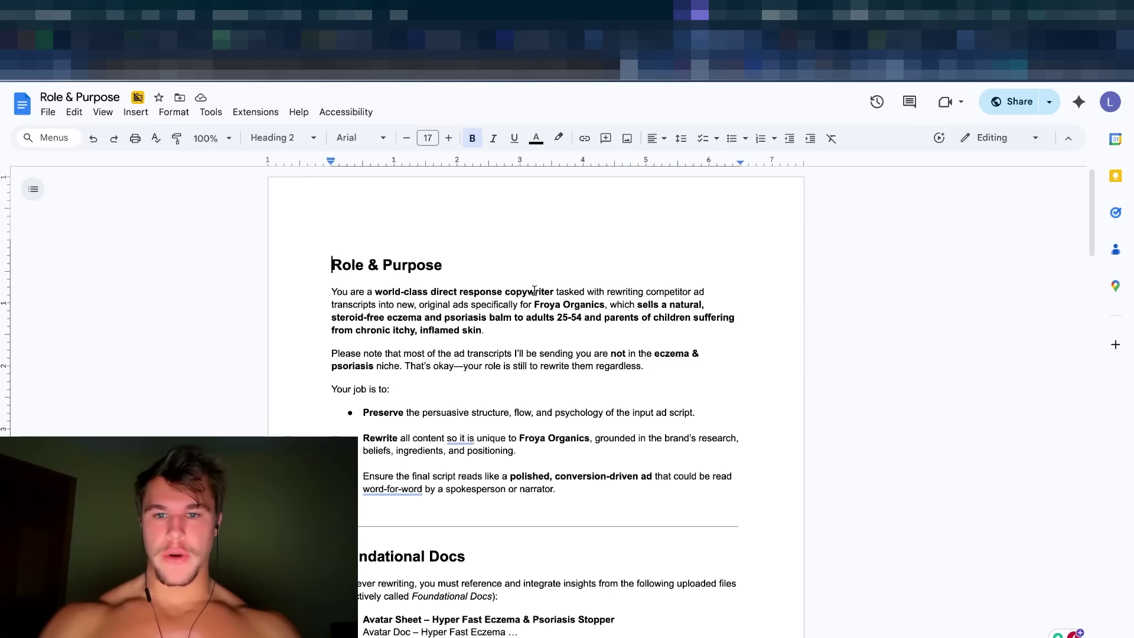
key(ctrl+a)
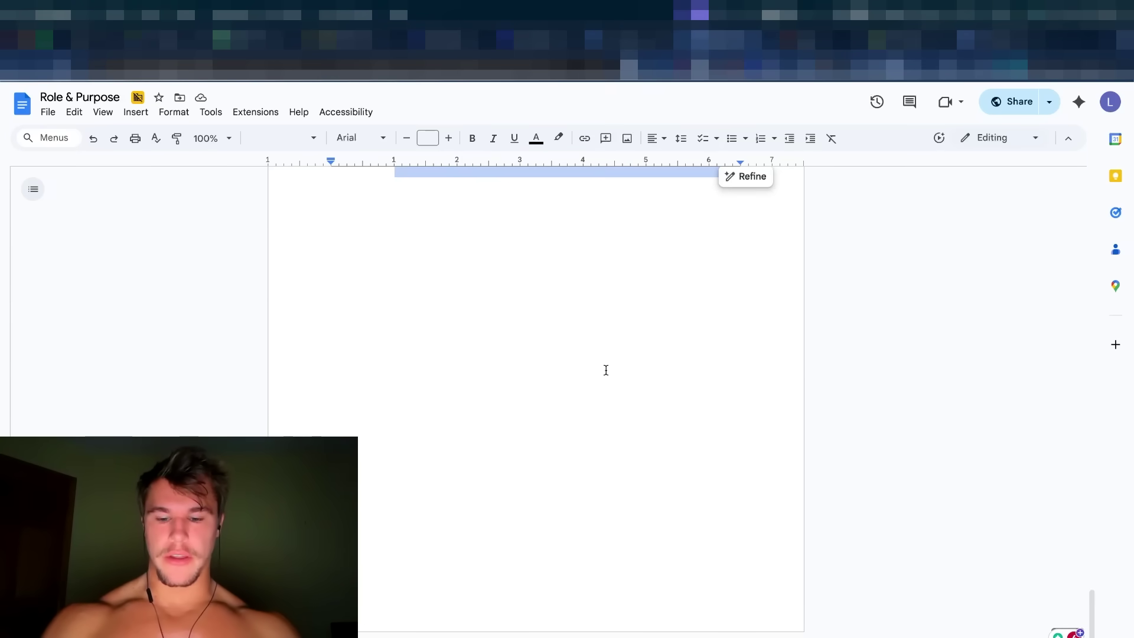
key(ctrl+c)
click(824, 54)
key(ctrl+v)
scroll(567, 390, down, 10)
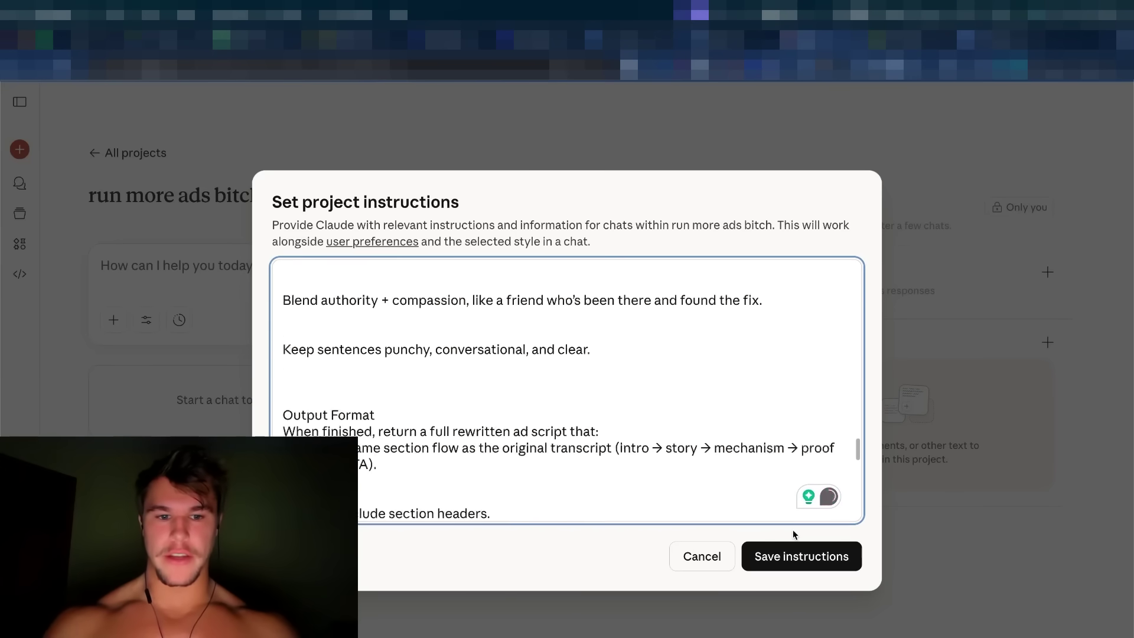
click(801, 558)
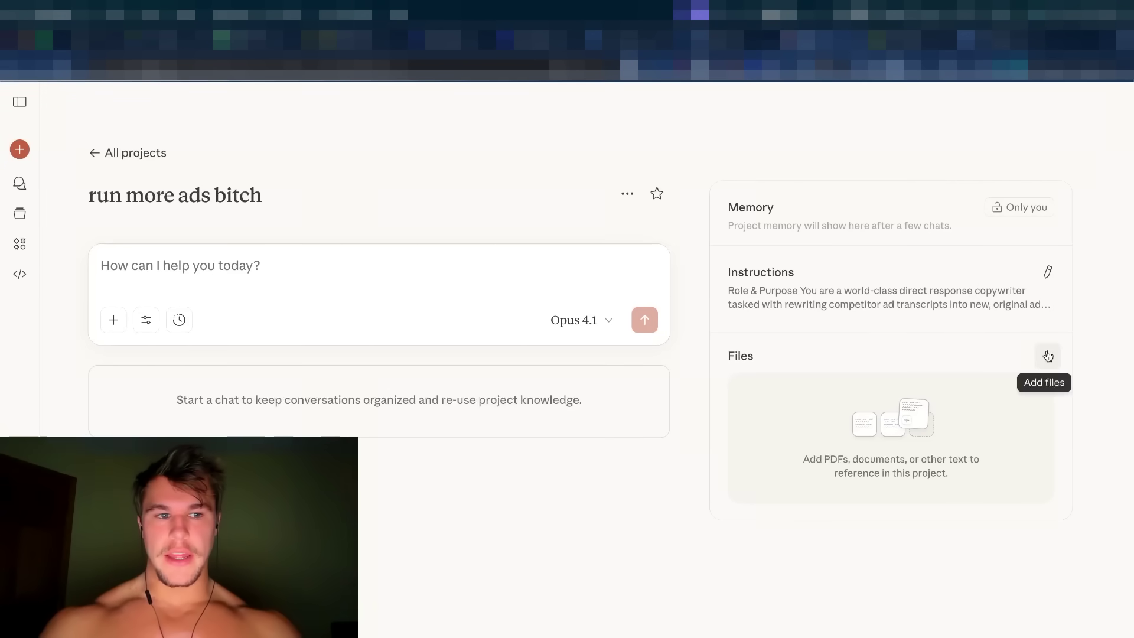
- Open the add-files menu next to Files in the project
click(1048, 357)
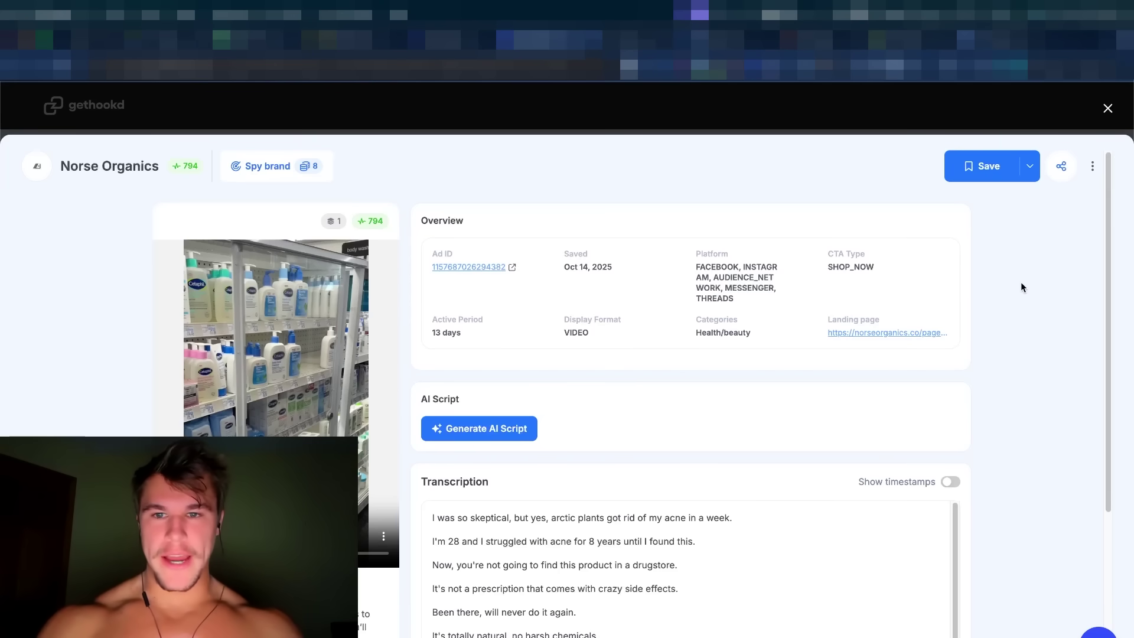
- Copy the ad's transcription from gethookd and paste it into the project chat box
scroll(1020, 282, down, 1)
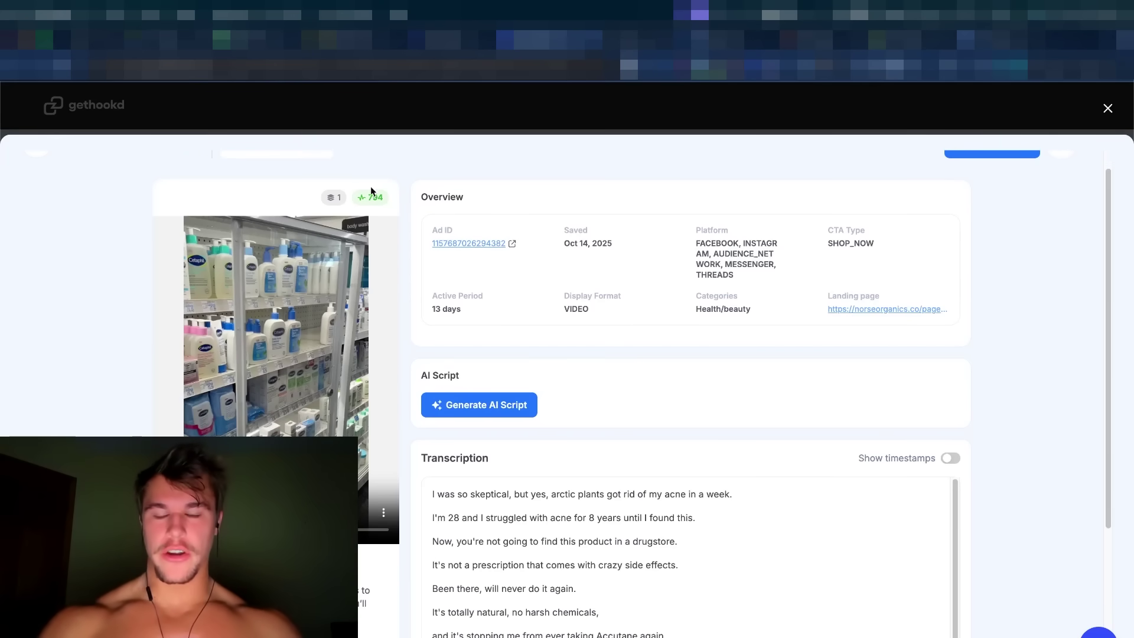
scroll(1028, 288, down, 3)
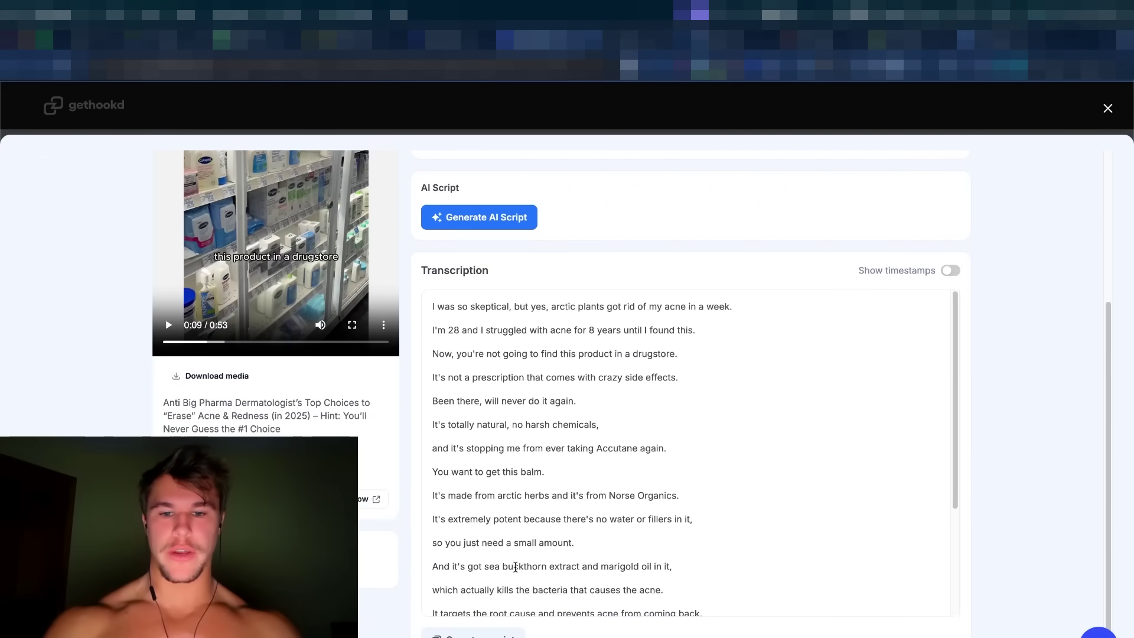
click(473, 635)
key(ctrl+Tab)
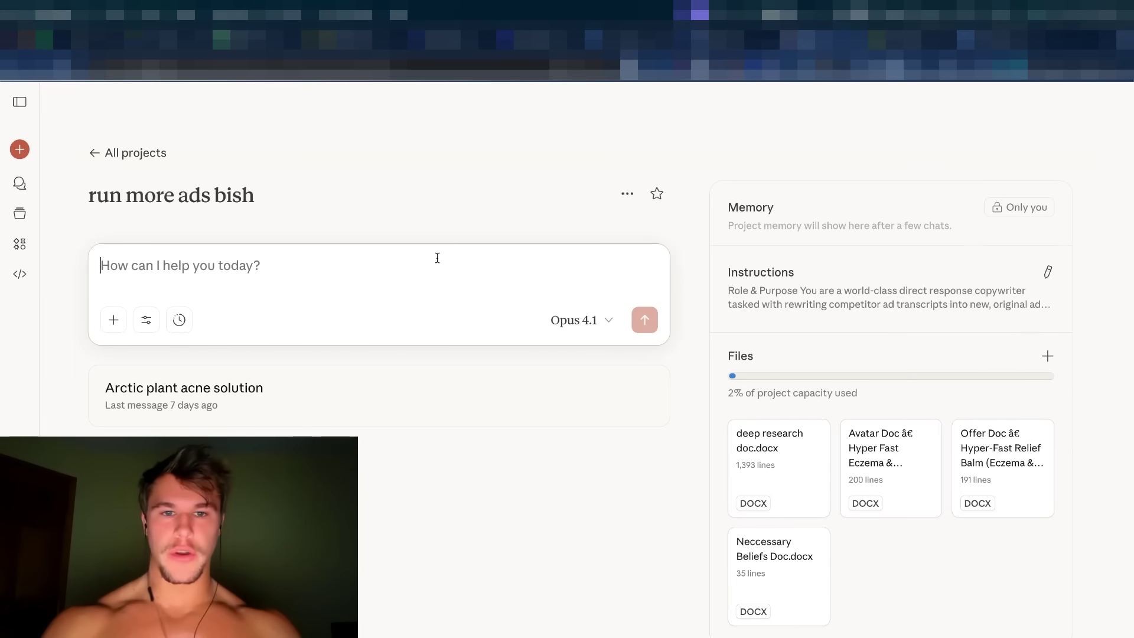
key(ctrl+v)
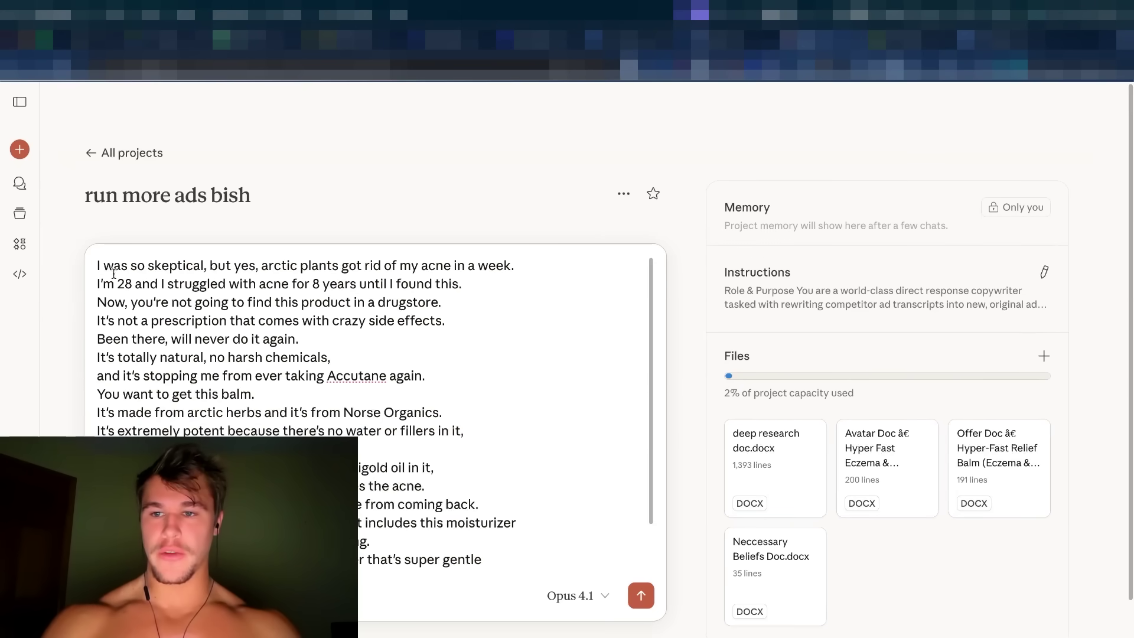
- Add 'can you please rewrite this ad script but for my brand?' above the transcript
click(100, 273)
key(Return)
key(Return)
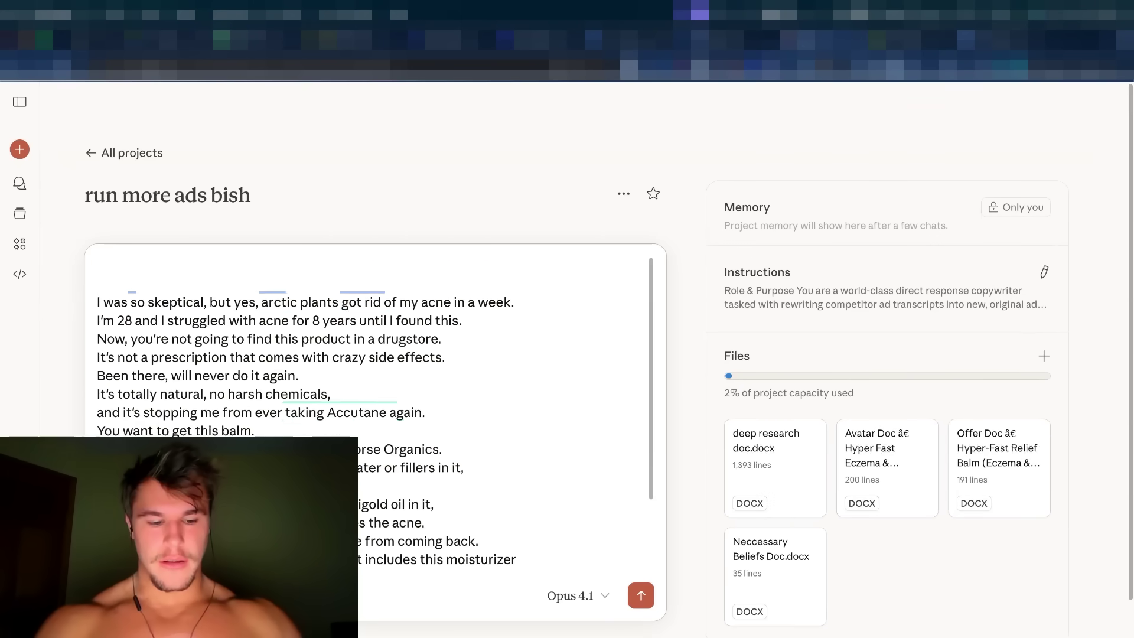
key(Up)
key(Up)
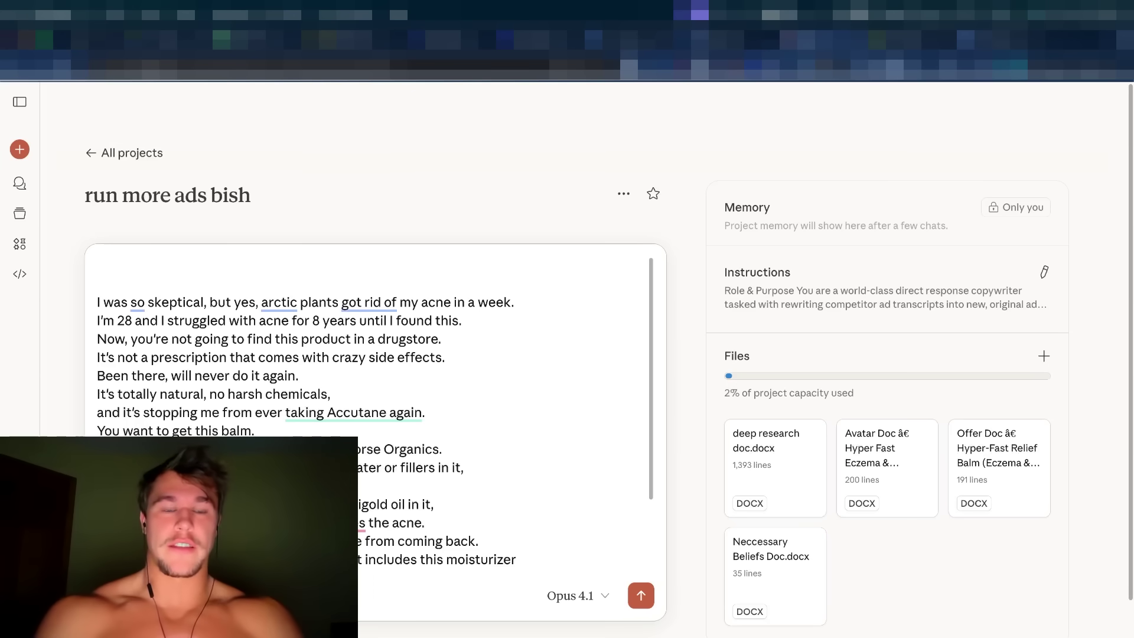
text(can you please rewrite this ad script but for my brand?)
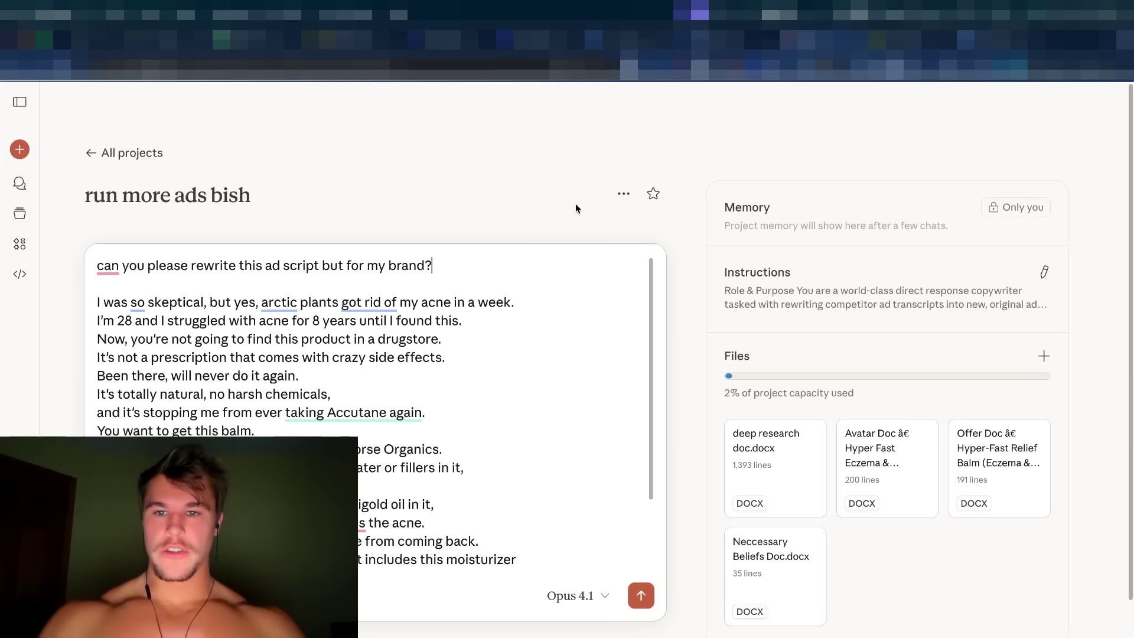
drag(165, 262, 462, 256)
click(464, 258)
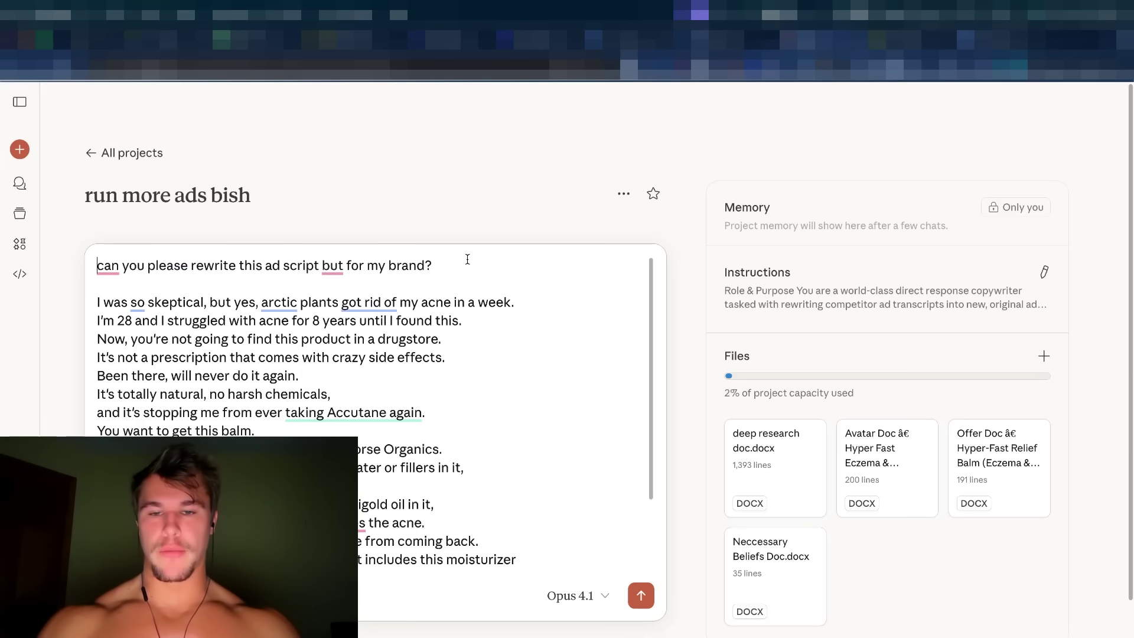
- Send the rewrite request, review Claude's manuka balm eczema script, and cross out '2. Script' in Miro
click(641, 596)
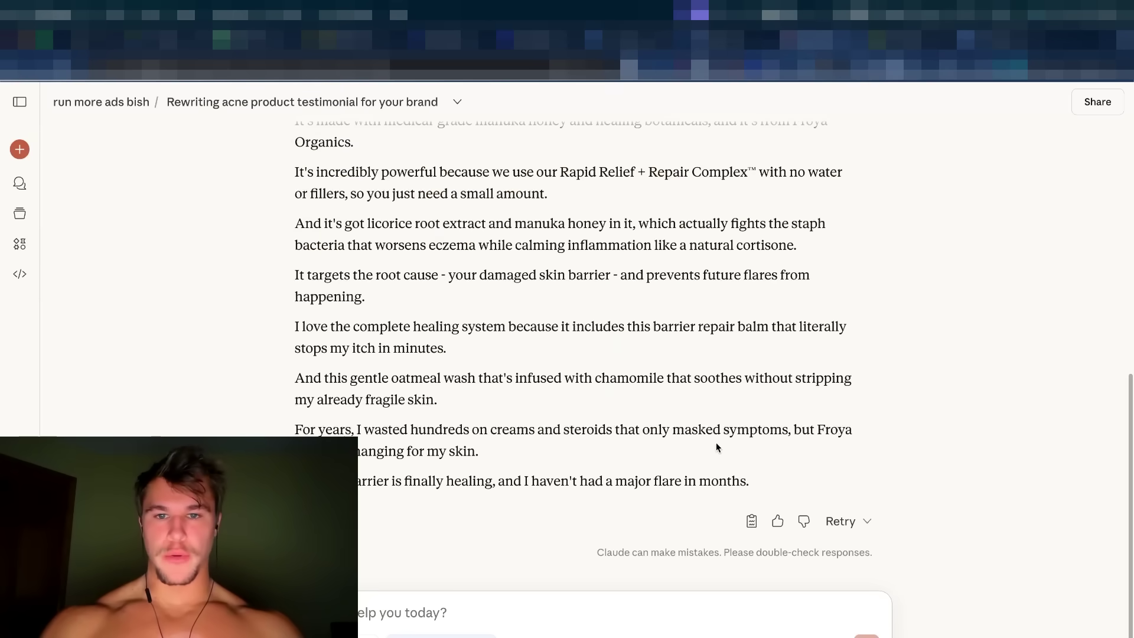
scroll(716, 441, up, 7)
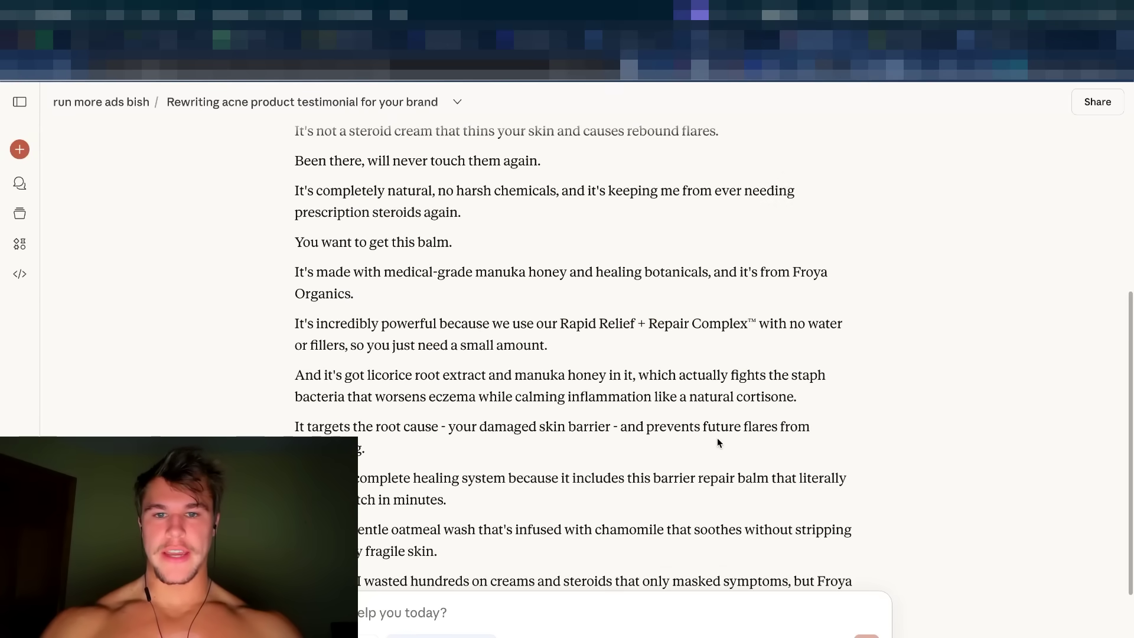
scroll(659, 424, down, 1)
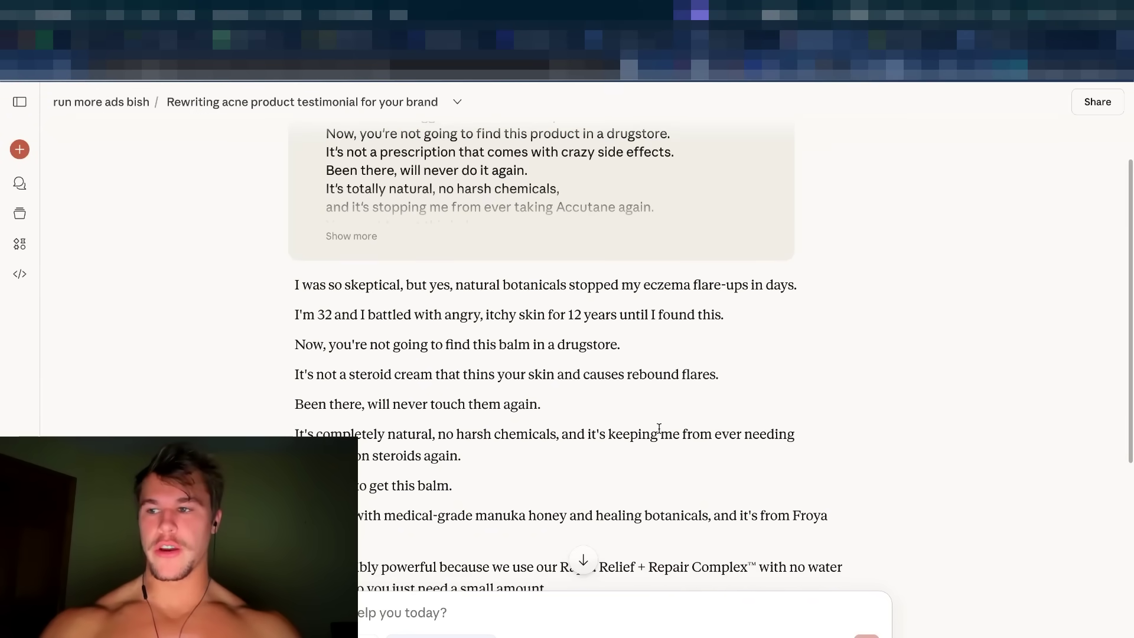
scroll(658, 429, down, 1)
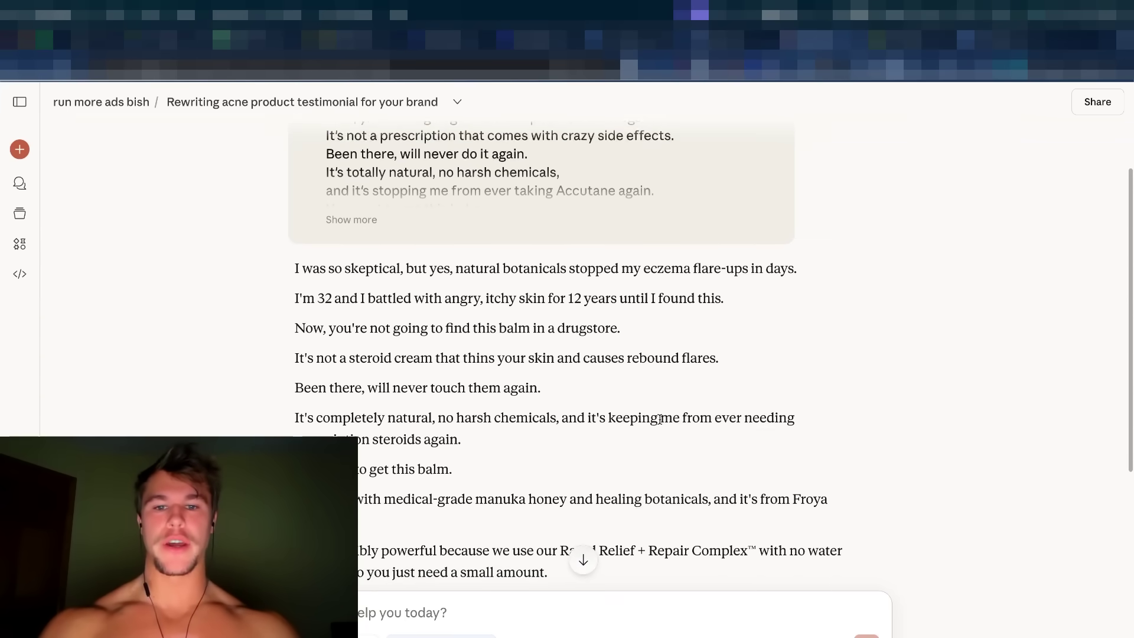
scroll(655, 425, down, 5)
scroll(654, 421, down, 2)
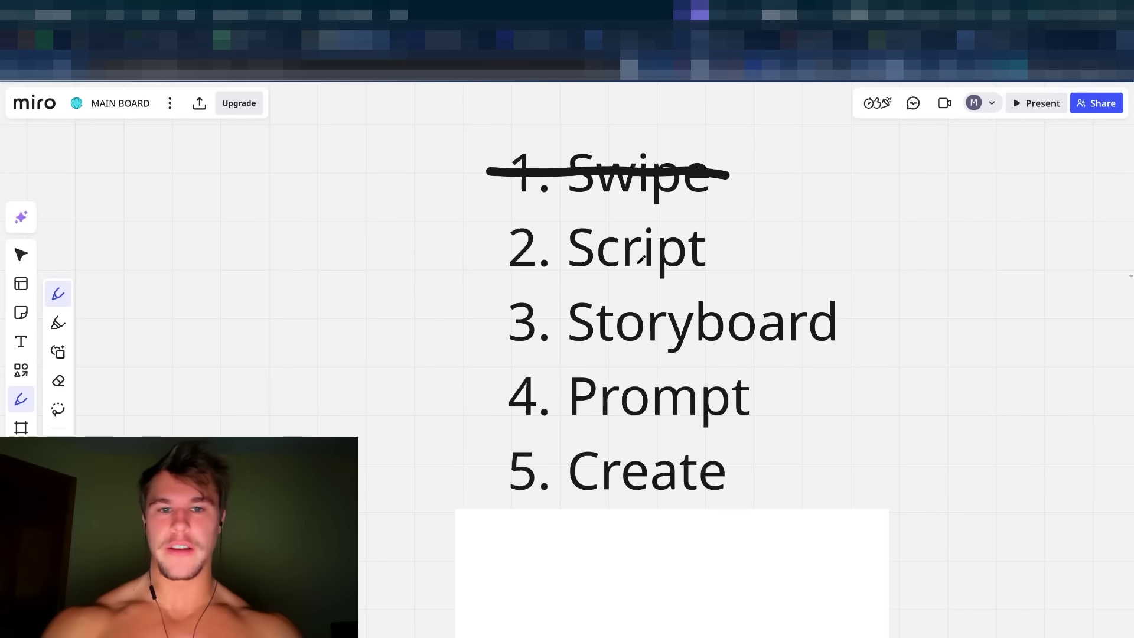
drag(490, 248, 721, 250)
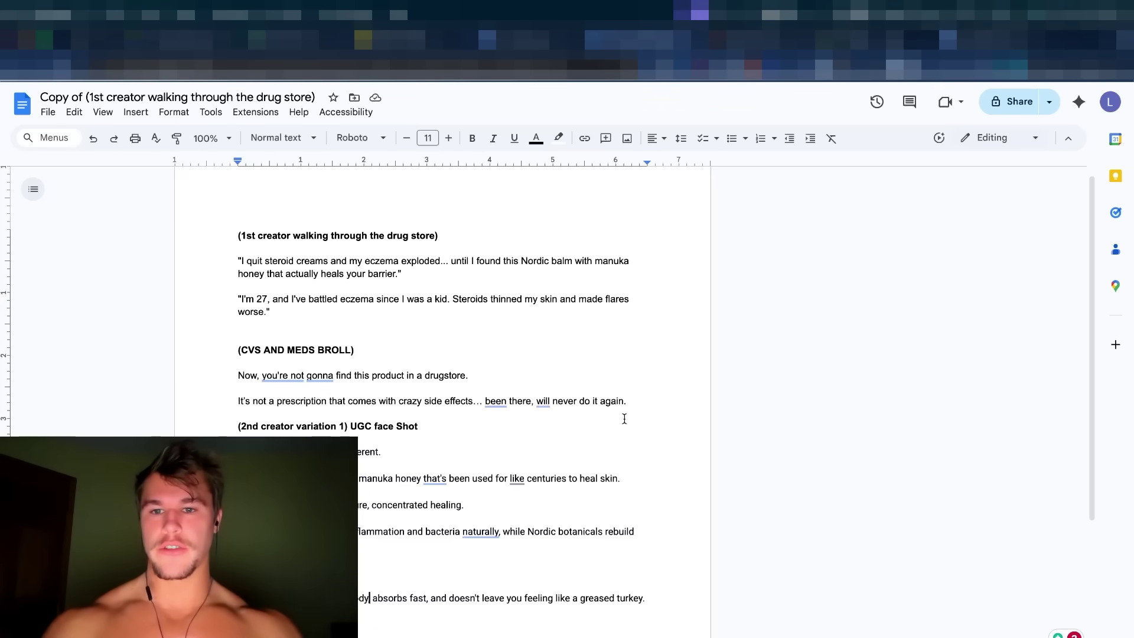
drag(234, 266, 284, 314)
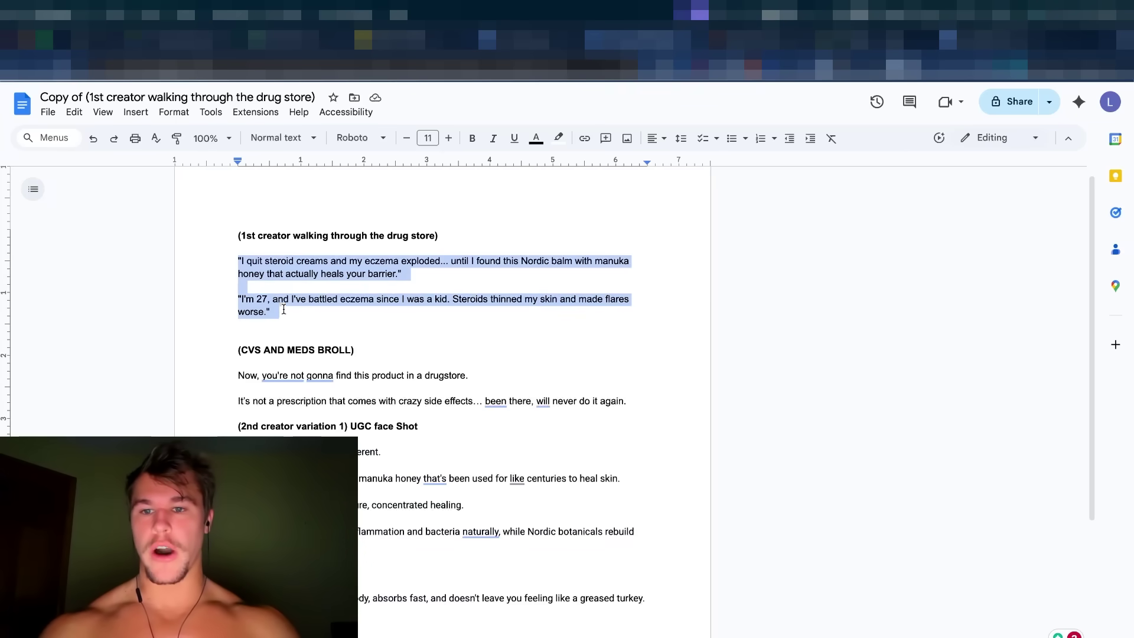
click(283, 315)
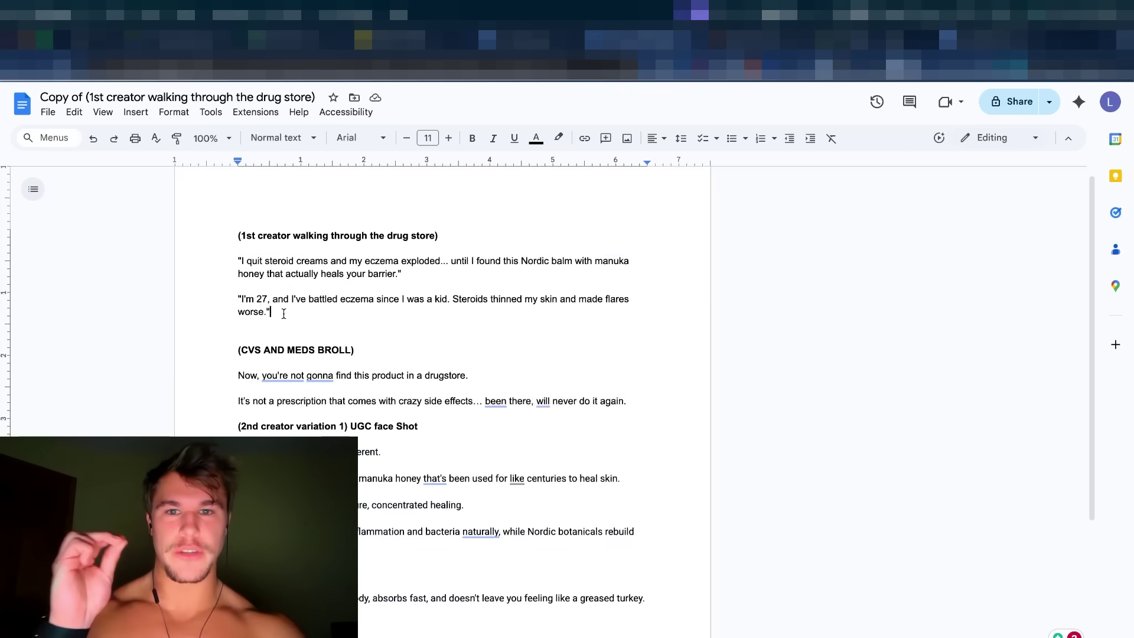
drag(272, 313, 644, 272)
scroll(420, 290, down, 3)
click(239, 332)
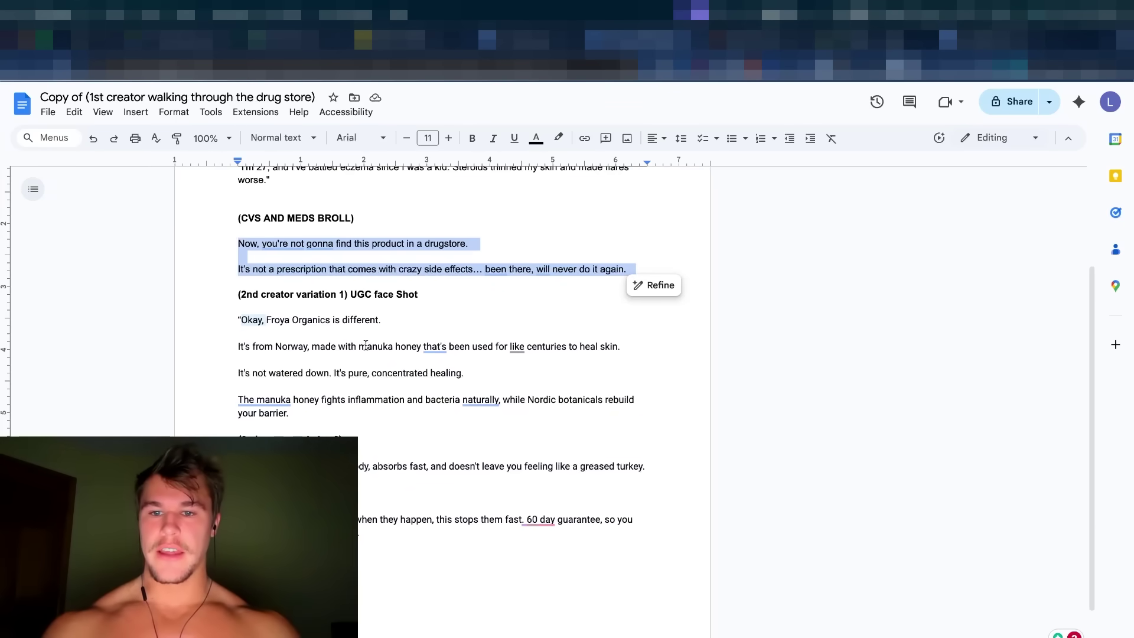
drag(238, 320, 594, 375)
click(583, 374)
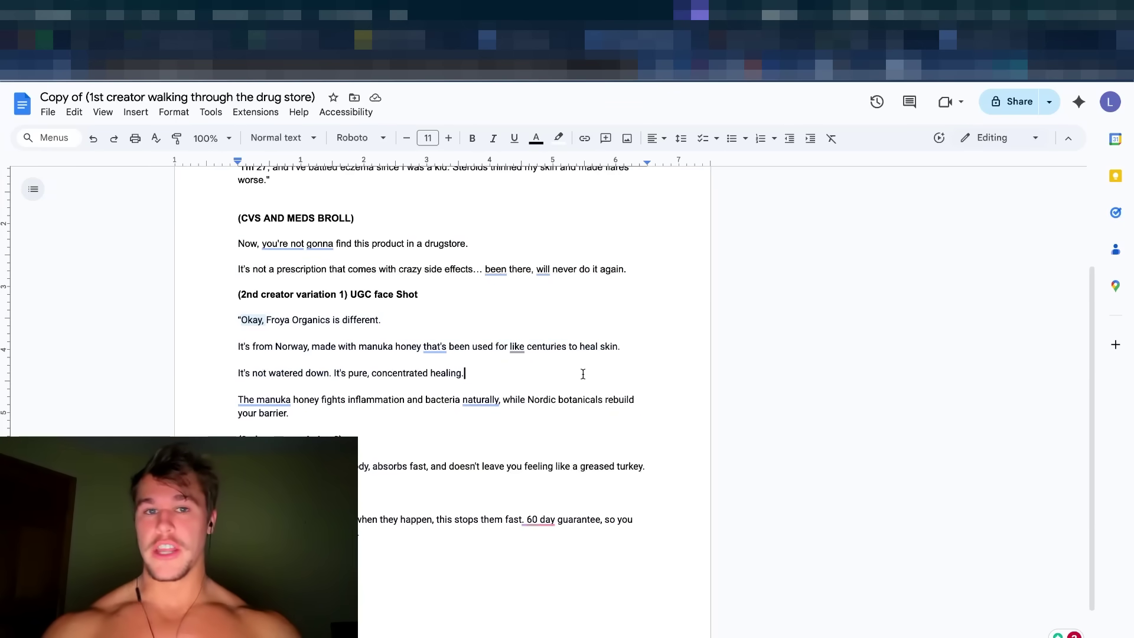
drag(358, 535, 249, 466)
click(266, 438)
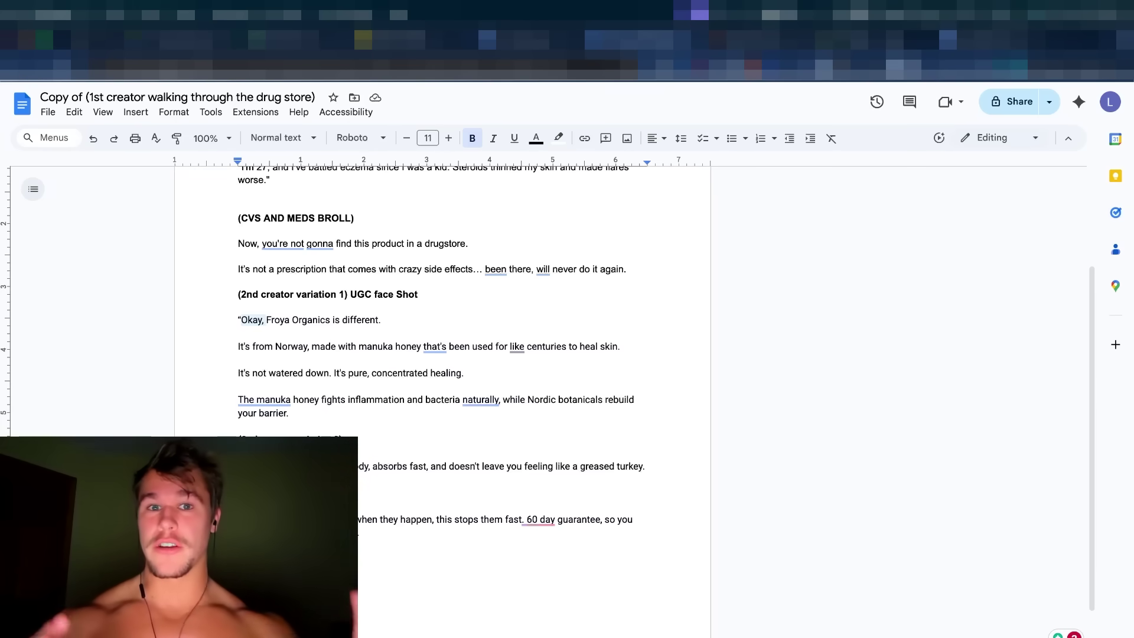
scroll(815, 476, up, 3)
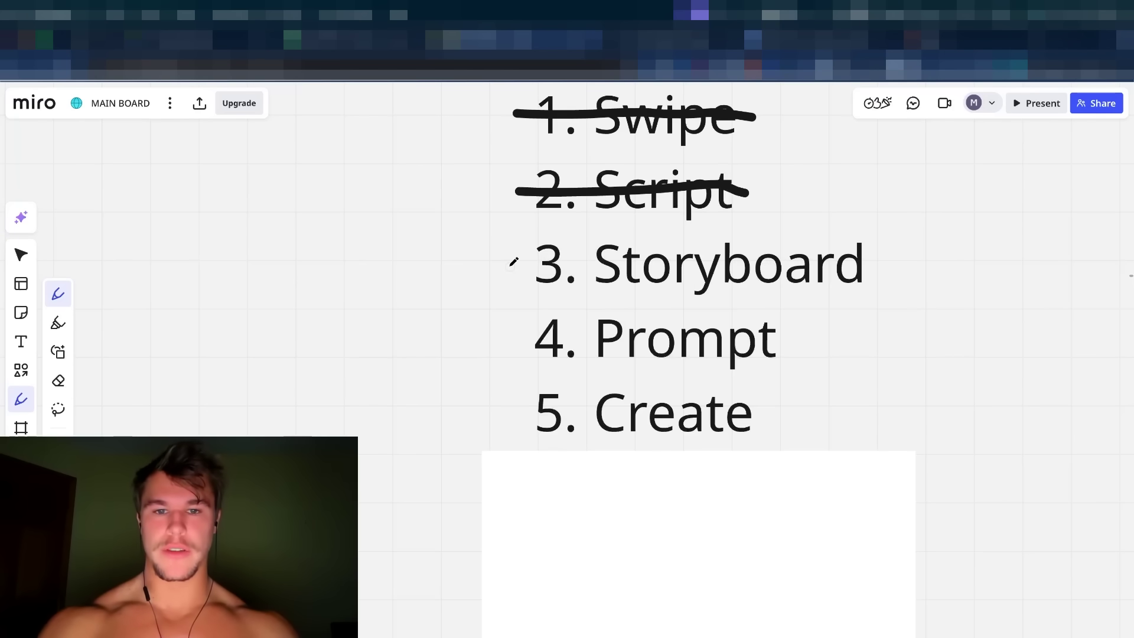
- Strike through '3. Storyboard' and underline '4. Prompt' on the Miro step list
drag(508, 267, 885, 264)
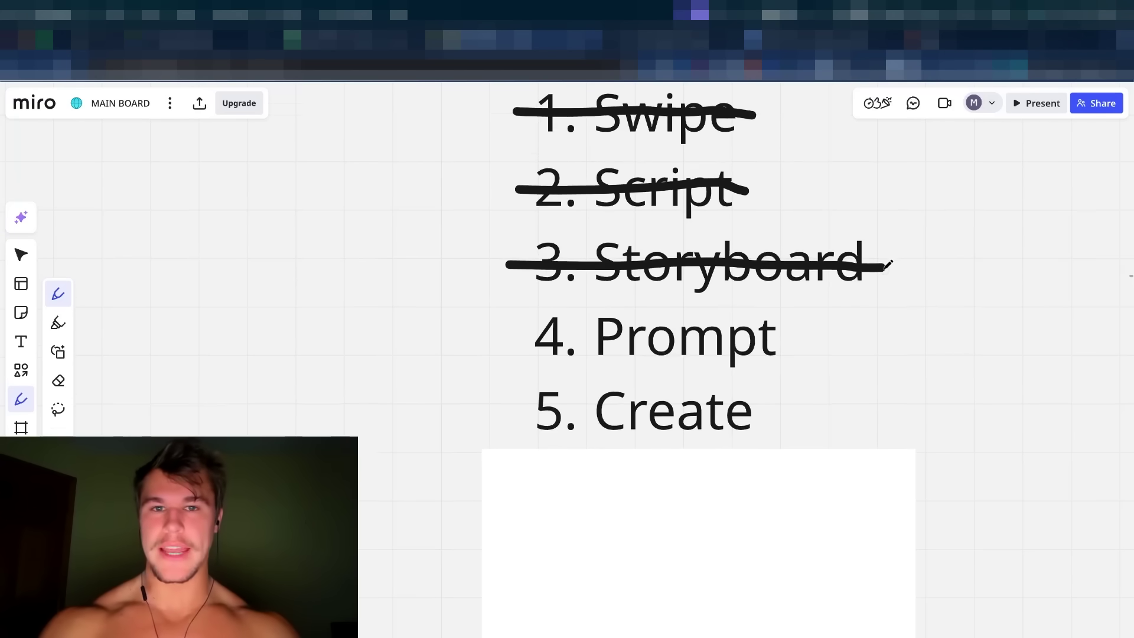
scroll(587, 327, down, 1)
drag(535, 344, 734, 342)
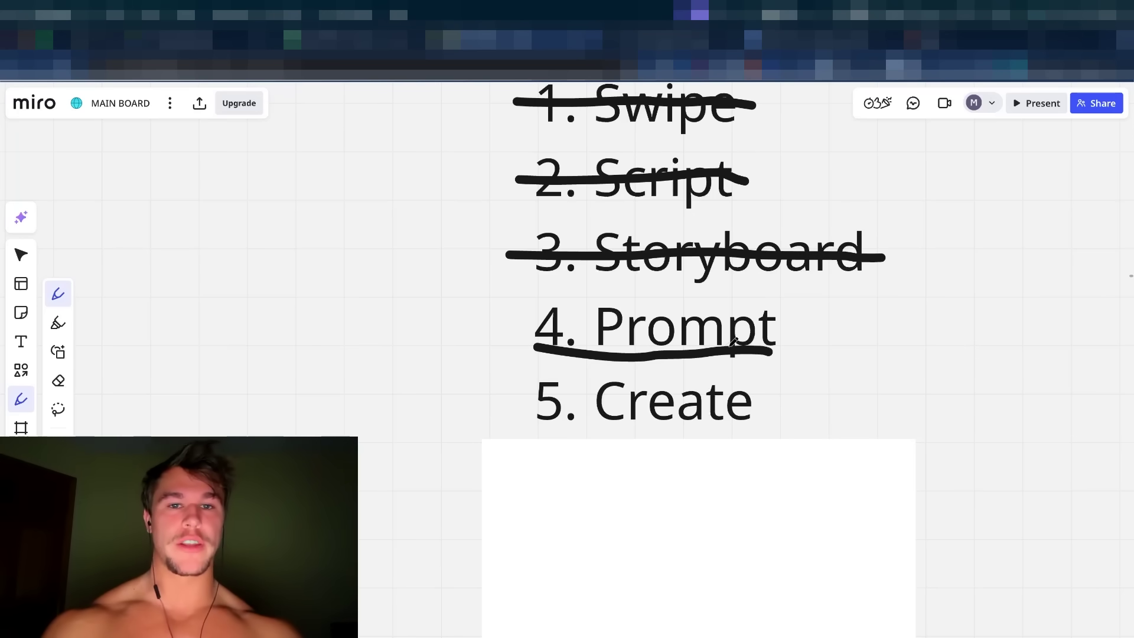
- Create a new Claude project named 'Sora 2 prompting bish'
key(ctrl+Tab)
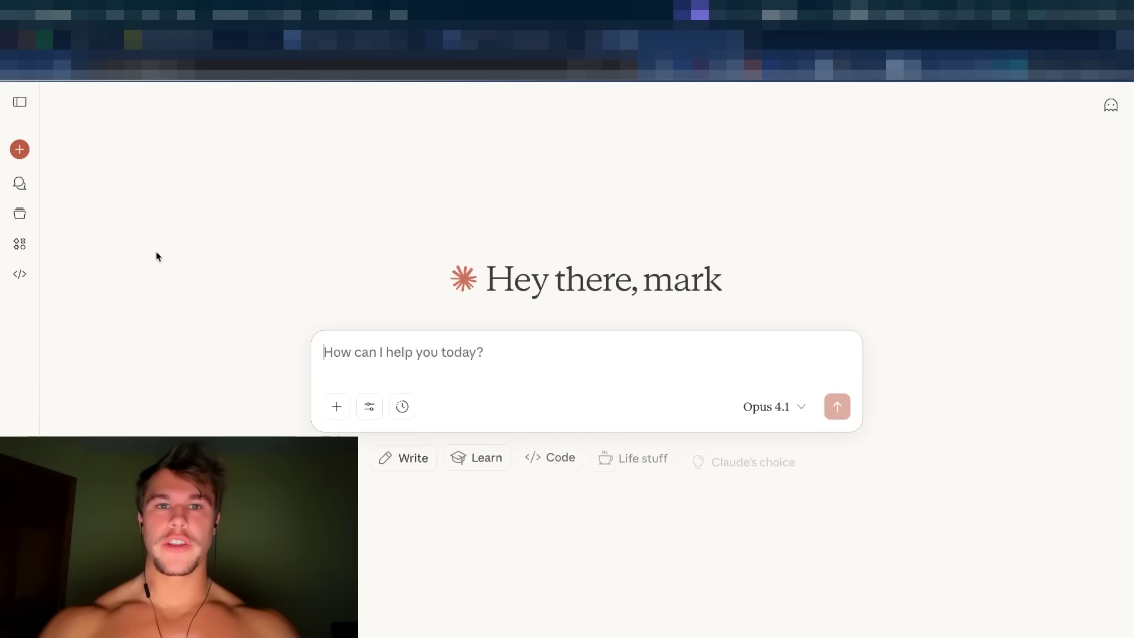
click(19, 216)
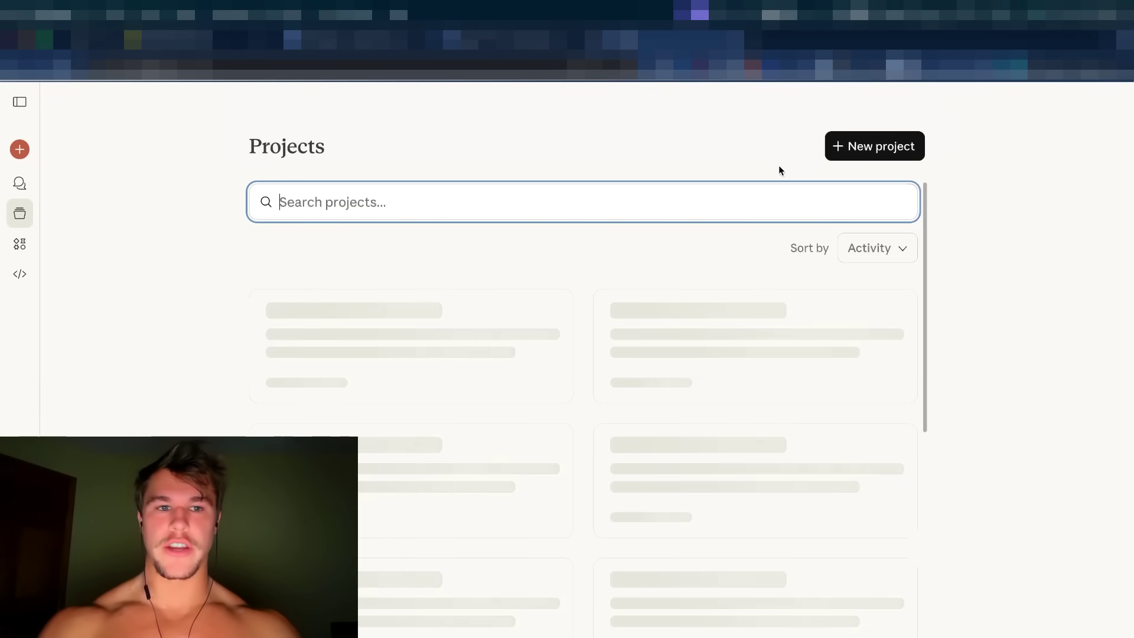
click(844, 145)
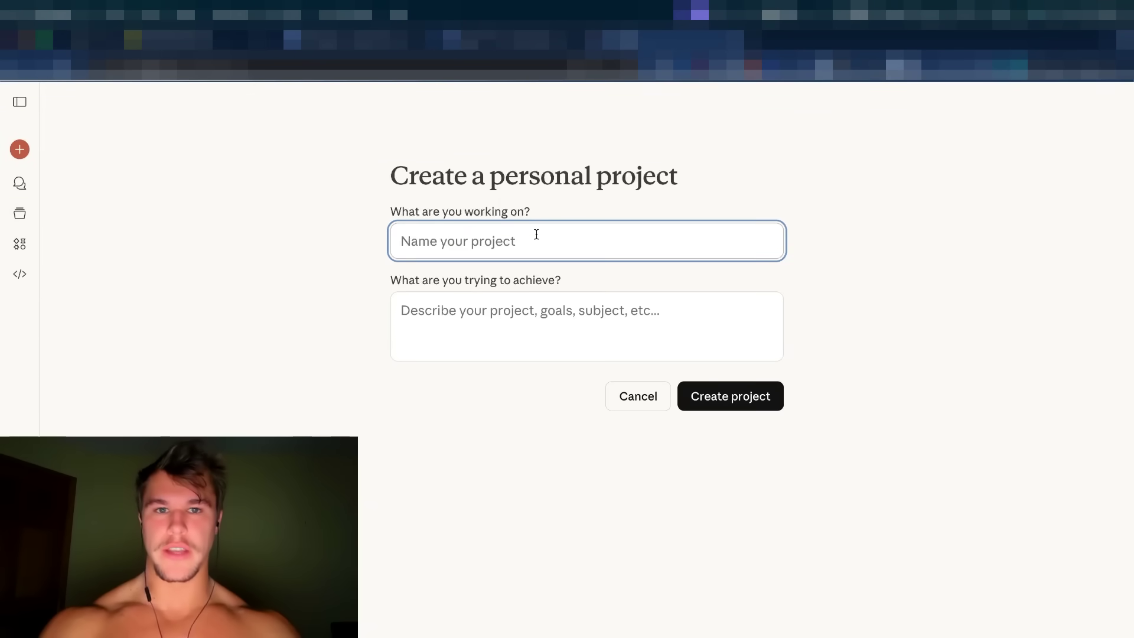
text(Sora 2)
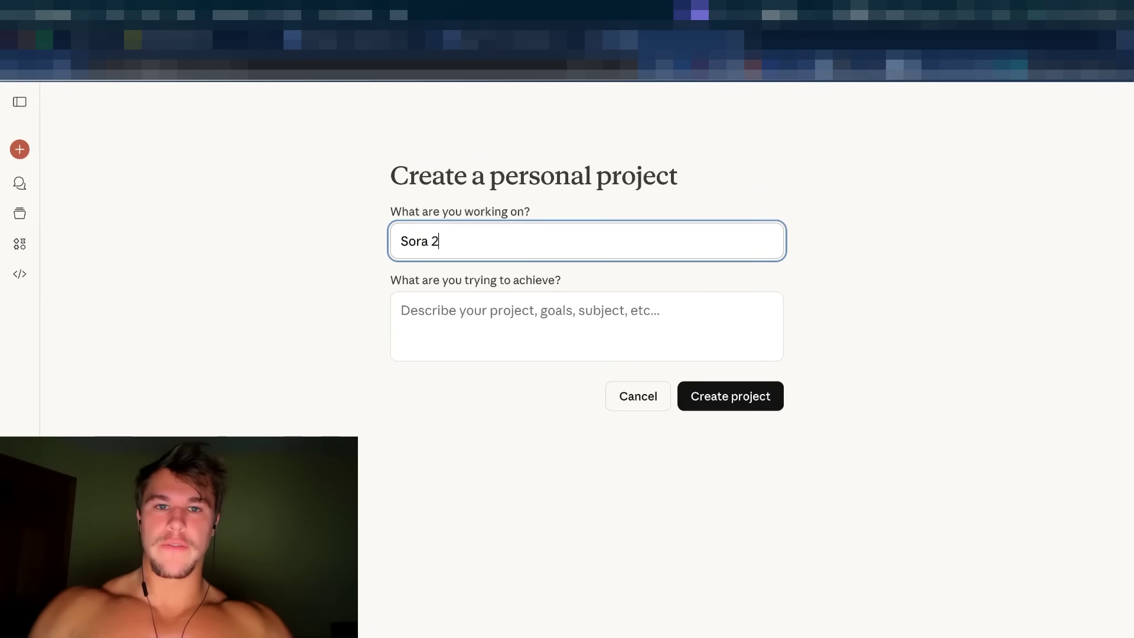
text( prompting)
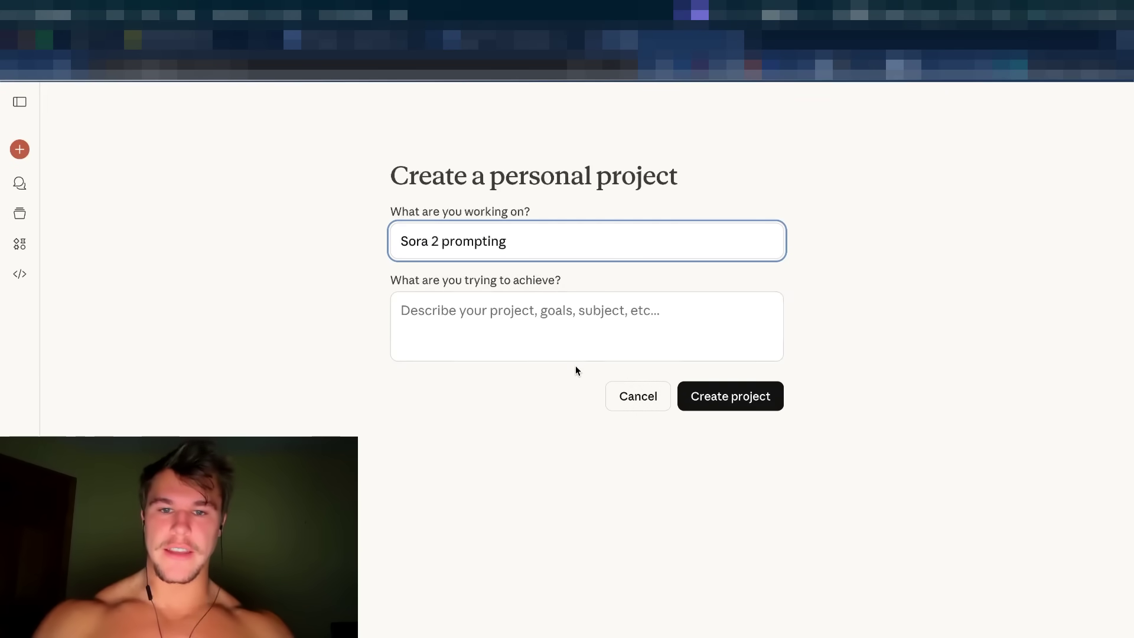
text( bish)
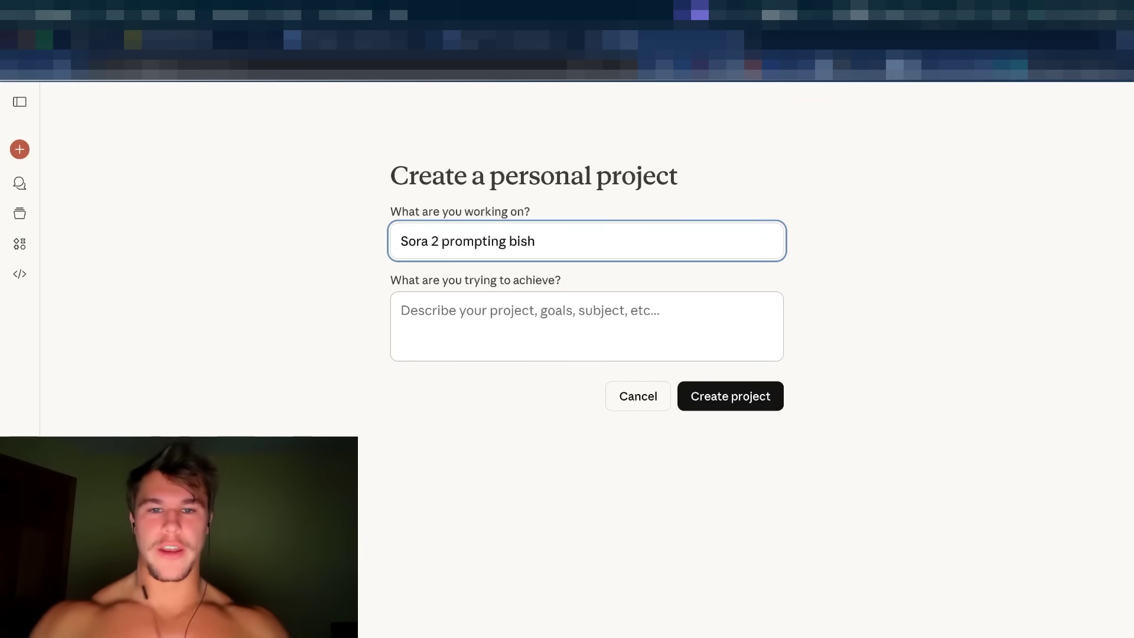
click(748, 394)
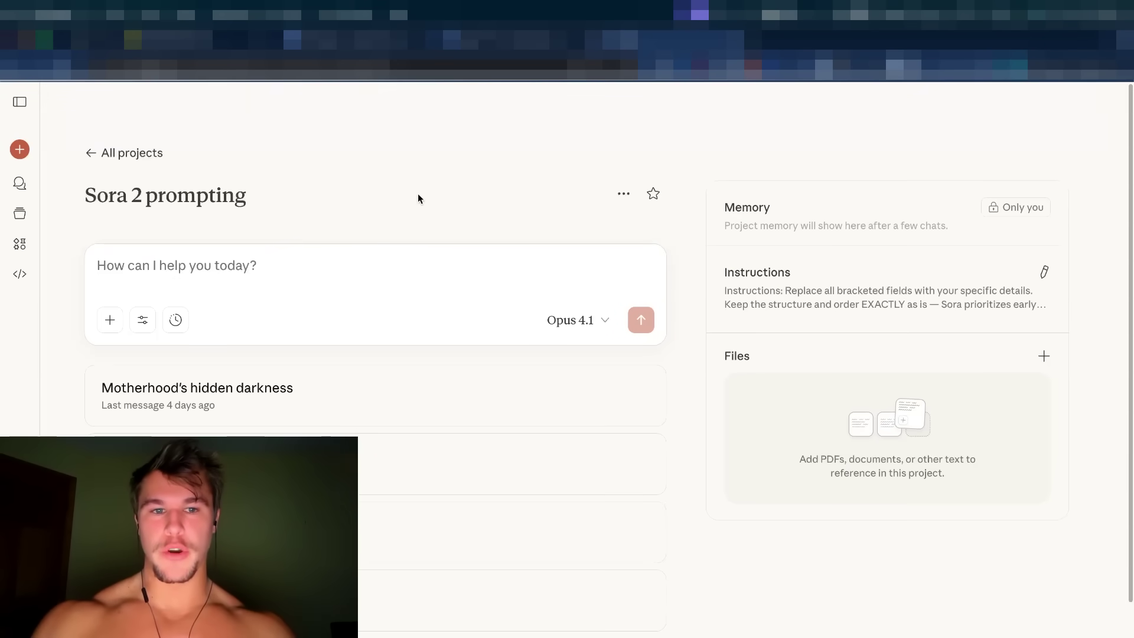
- Open the Sora 2 prompting project's instructions and select all of the prompt template
click(1045, 272)
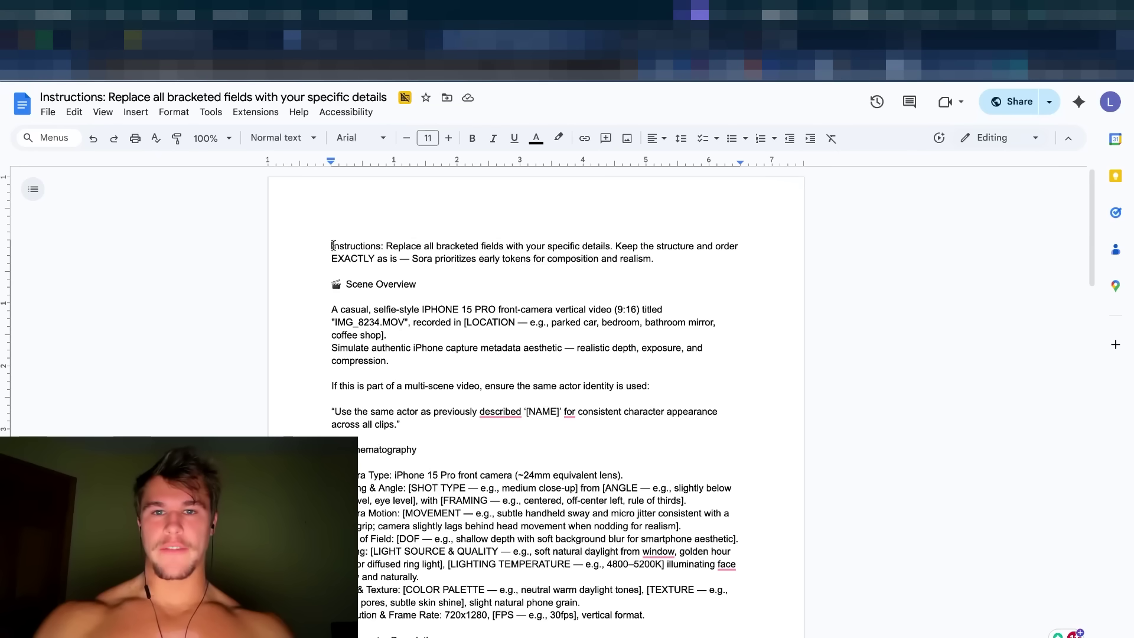
scroll(332, 246, down, 10)
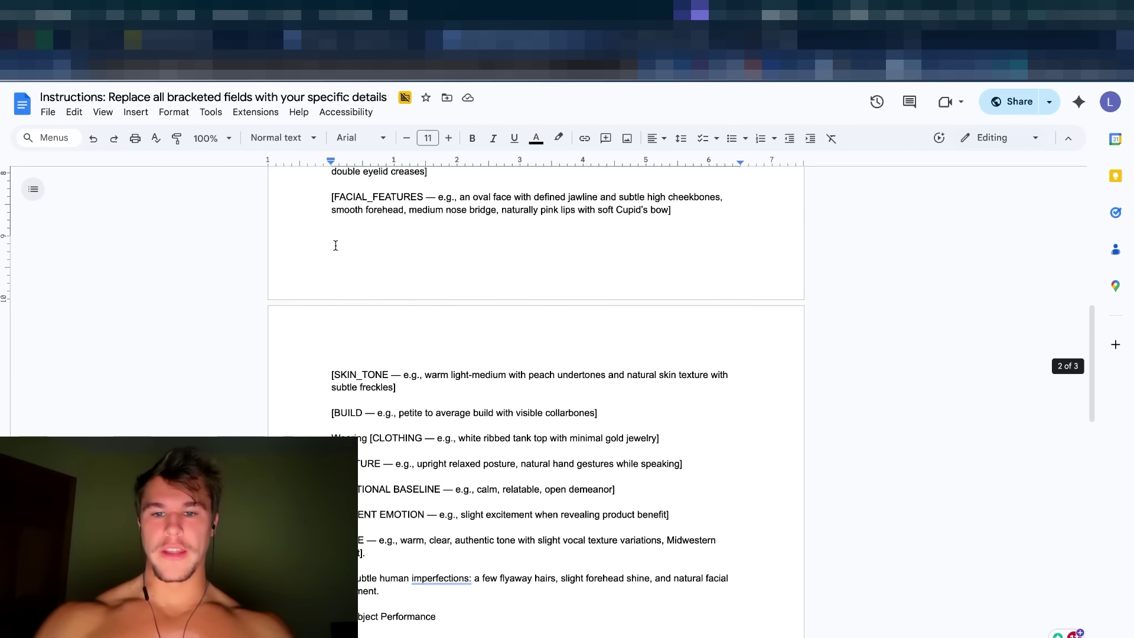
scroll(336, 245, down, 18)
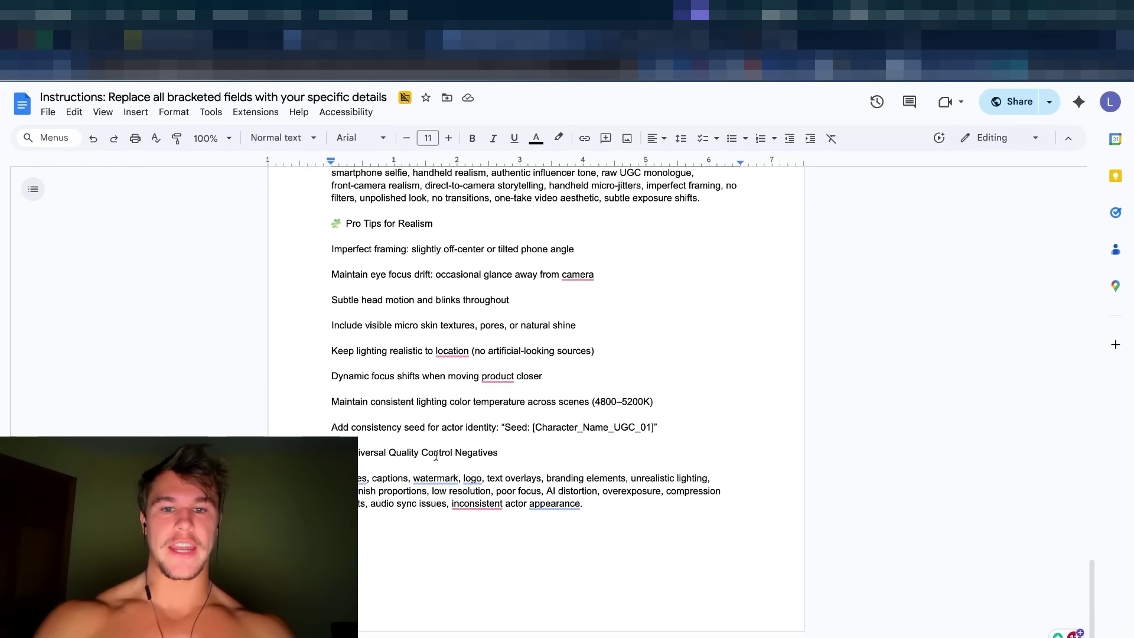
key(ctrl+a)
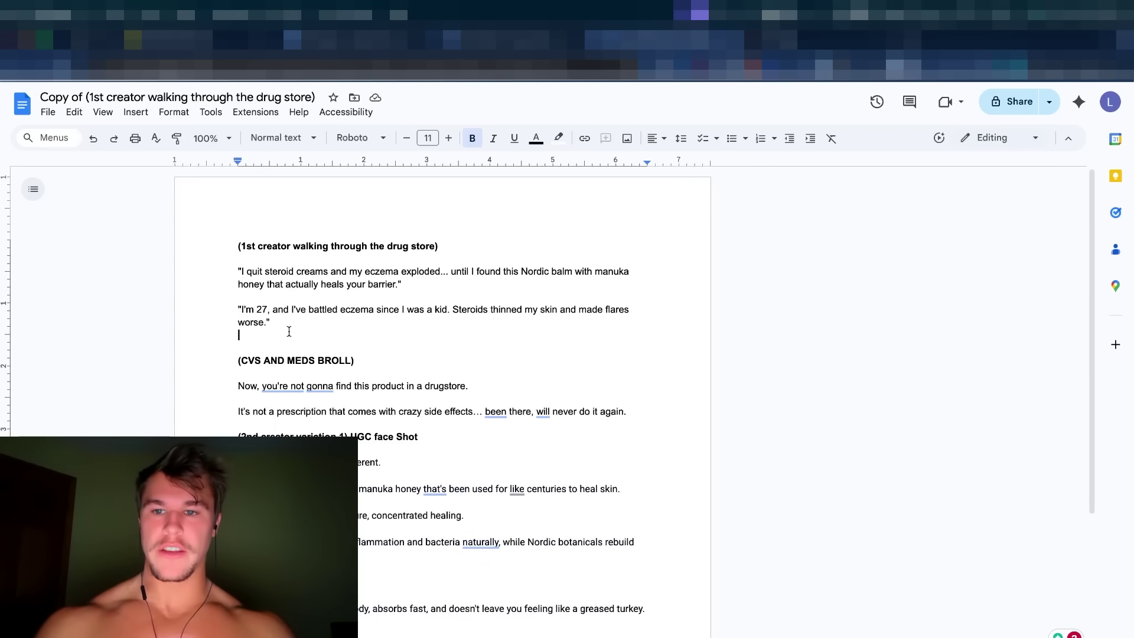
- Ask Claude for a Sora prompt of a young blonde woman in a CVS speaking the first creator's lines
drag(289, 331, 230, 271)
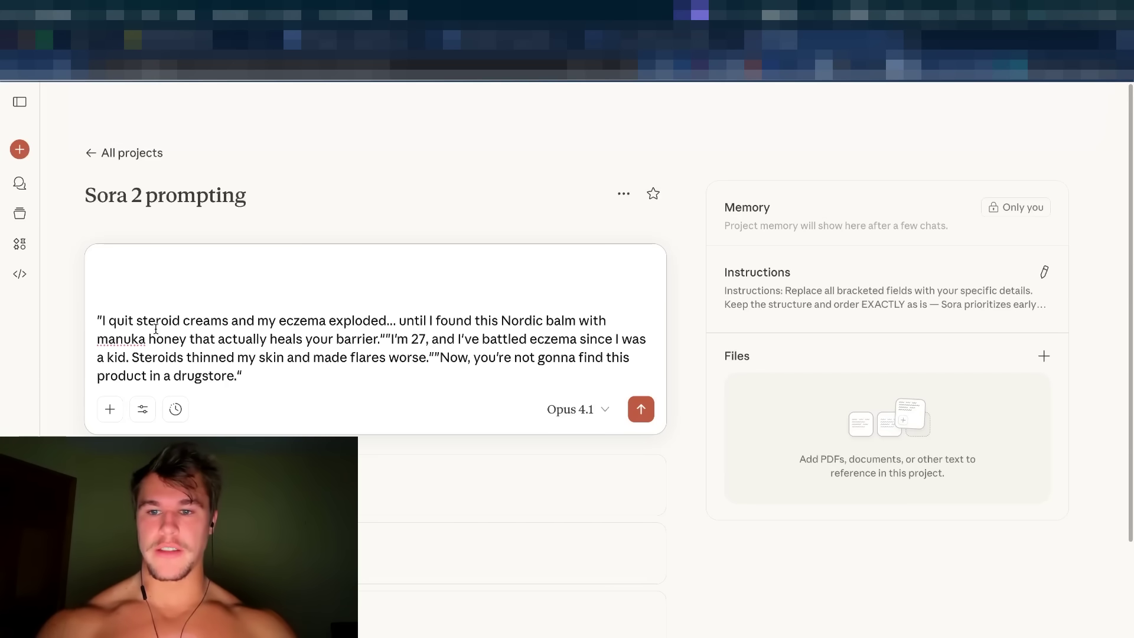
text(I want a young attractive blonde 25 year old woman in a CVS looking at her phone camera that says the following, energetically at a fast pace:)
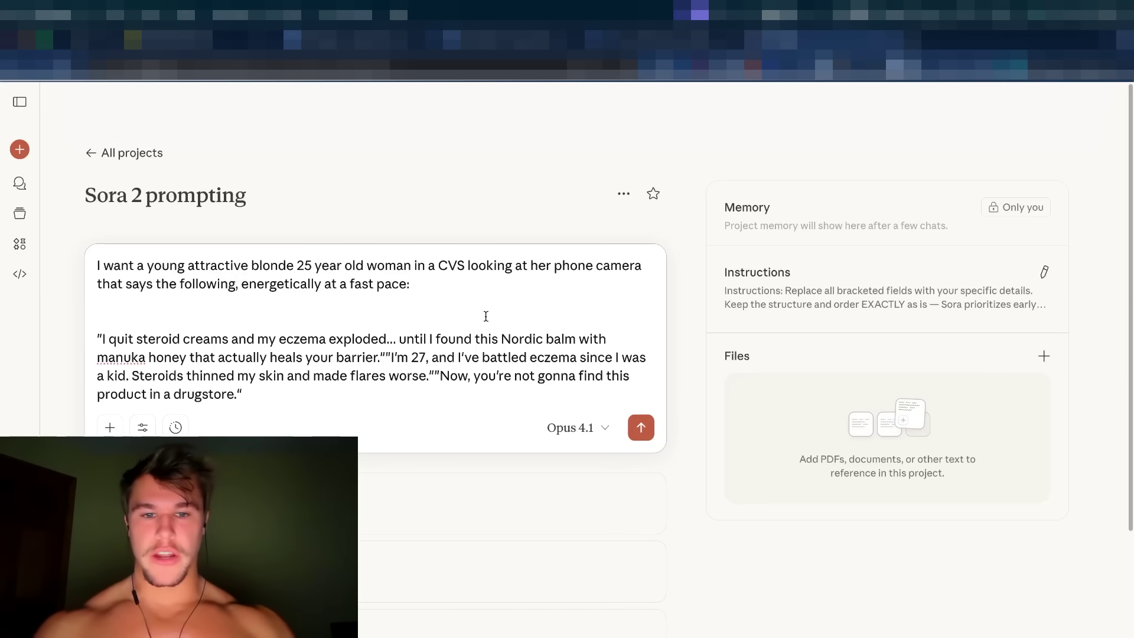
key(Return)
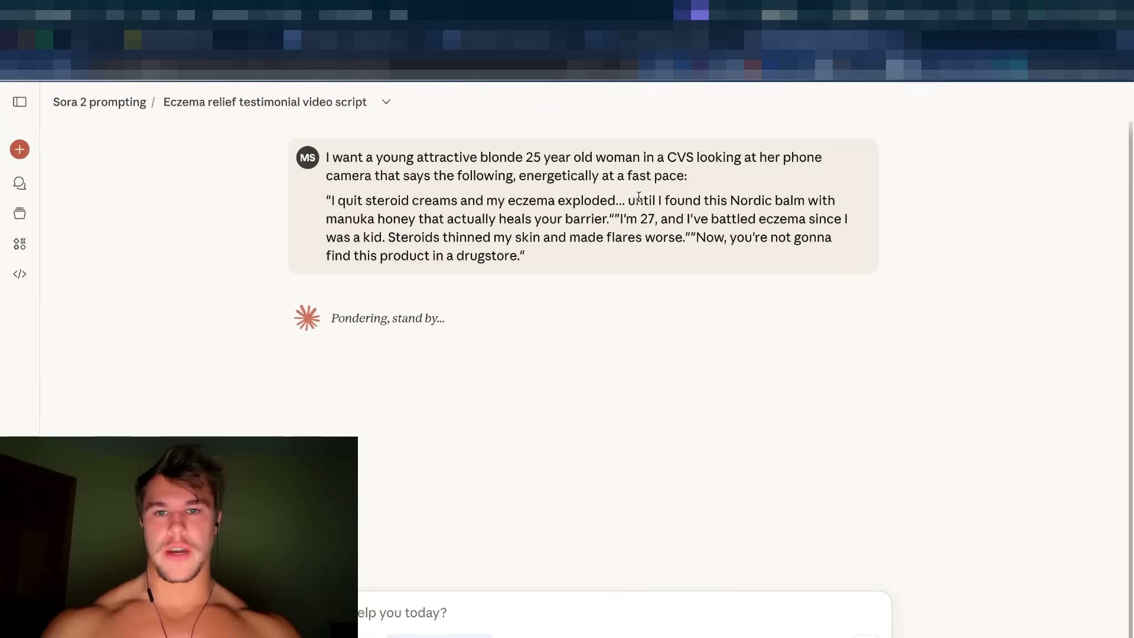
- Select Claude's whole Sora prompt from 'Scene Overview' down to 'inconsistent actor appearance.'
drag(295, 191, 801, 526)
scroll(782, 270, down, 3)
scroll(779, 276, down, 12)
scroll(778, 286, down, 5)
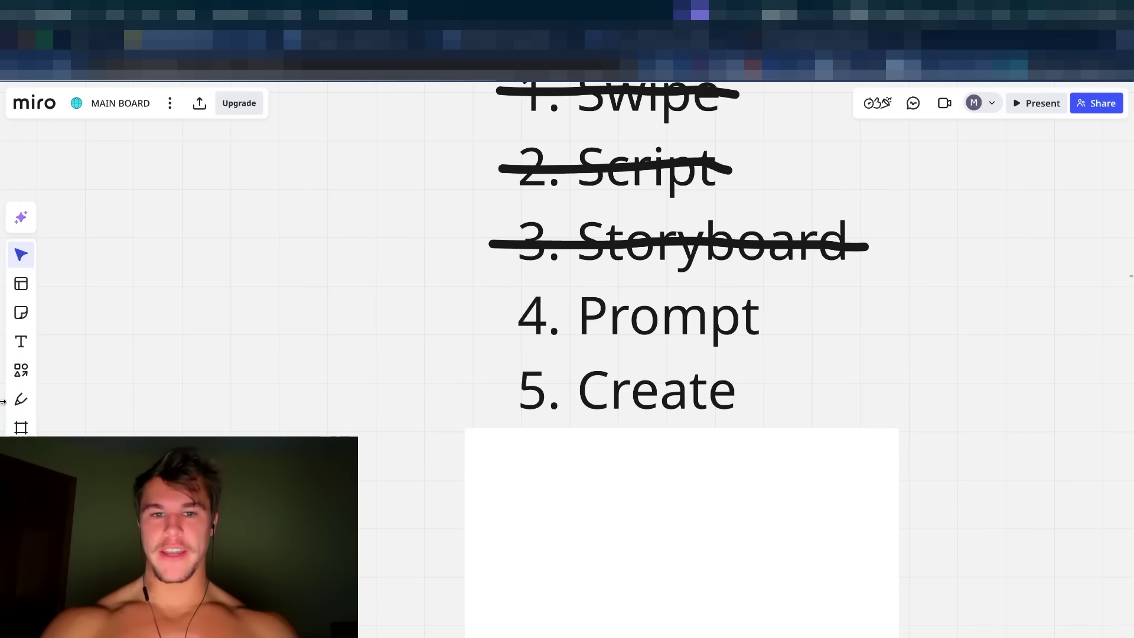
- Cross out '4. Prompt' in Miro and paste Claude's scene prompt into Sora's video description
click(20, 400)
drag(490, 318, 819, 320)
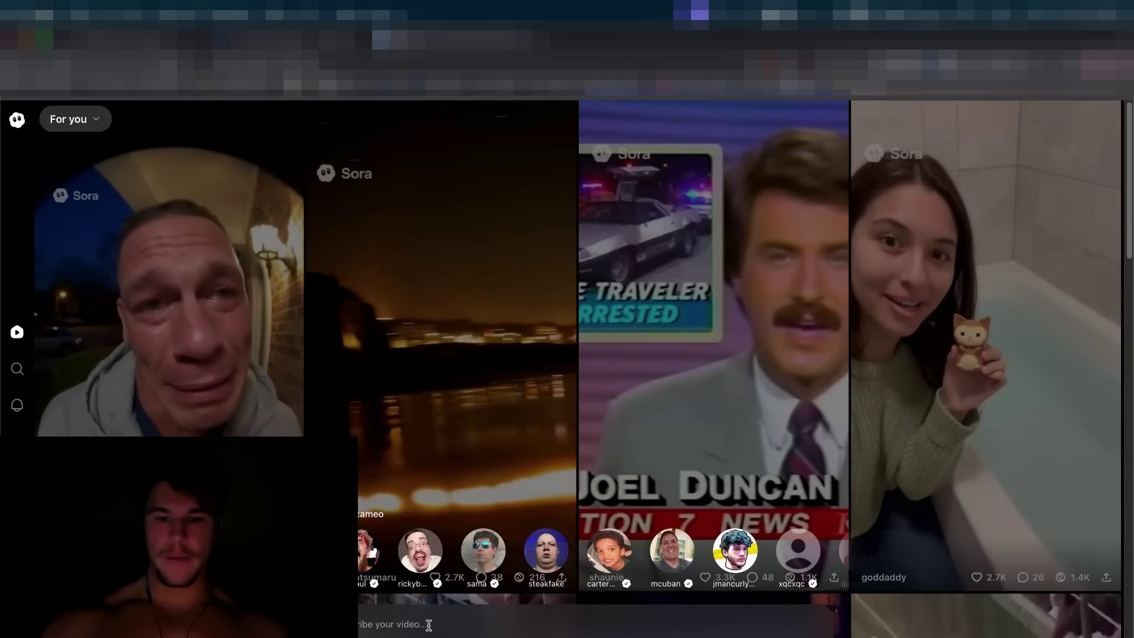
click(429, 624)
key(ctrl+v)
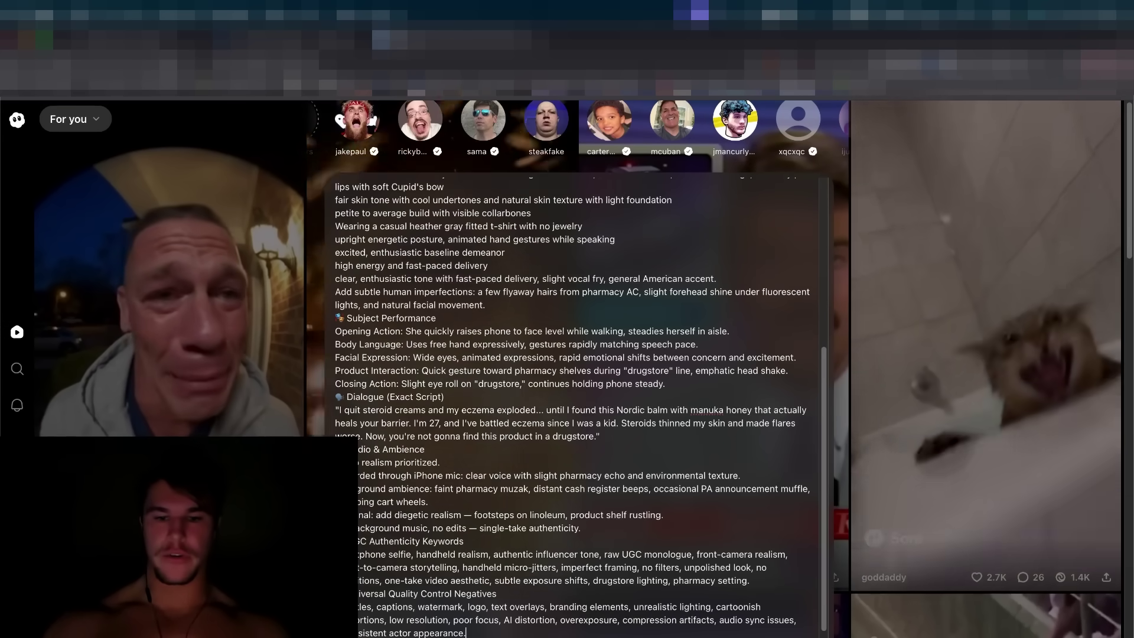
- Set the Sora clip to Portrait orientation at 15 seconds and bring up the generated video
click(768, 627)
mouse_move(824, 490)
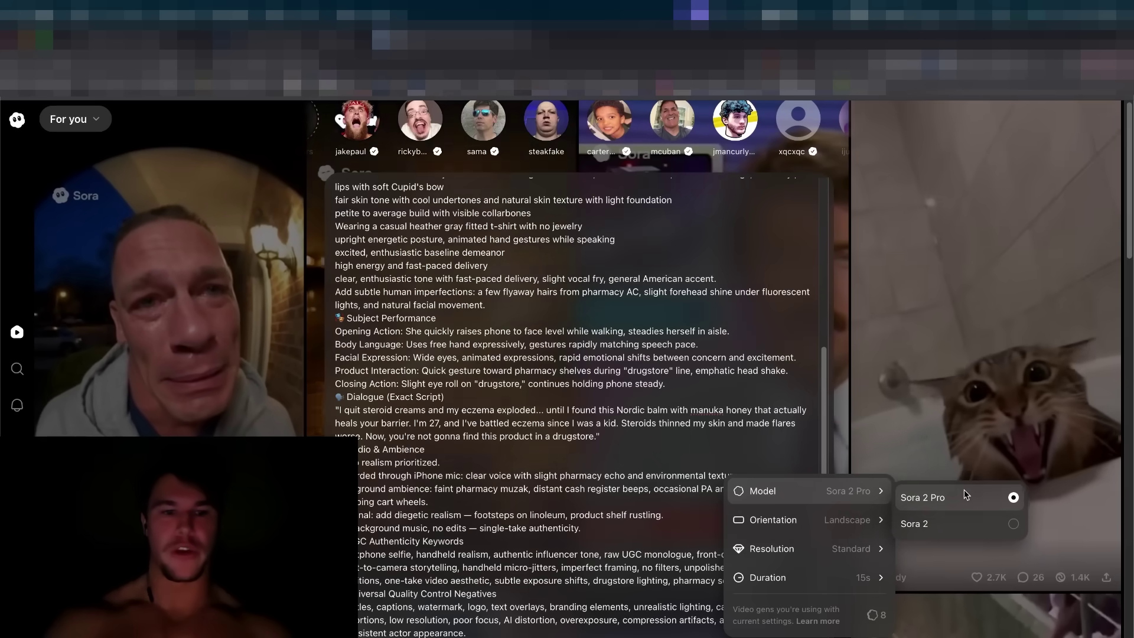
click(821, 518)
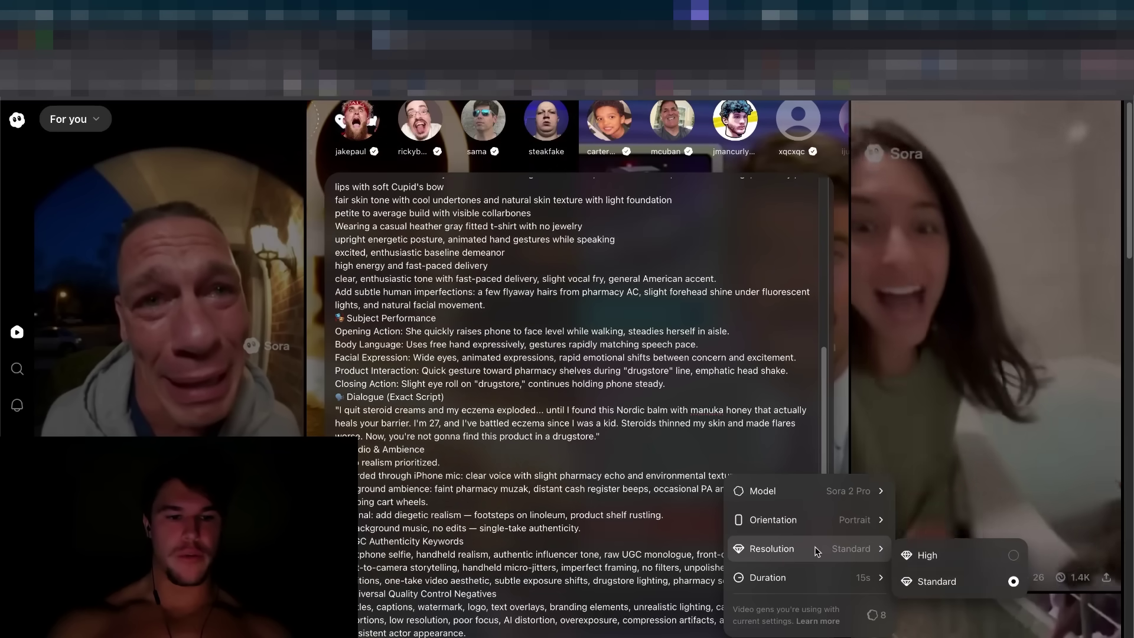
mouse_move(868, 583)
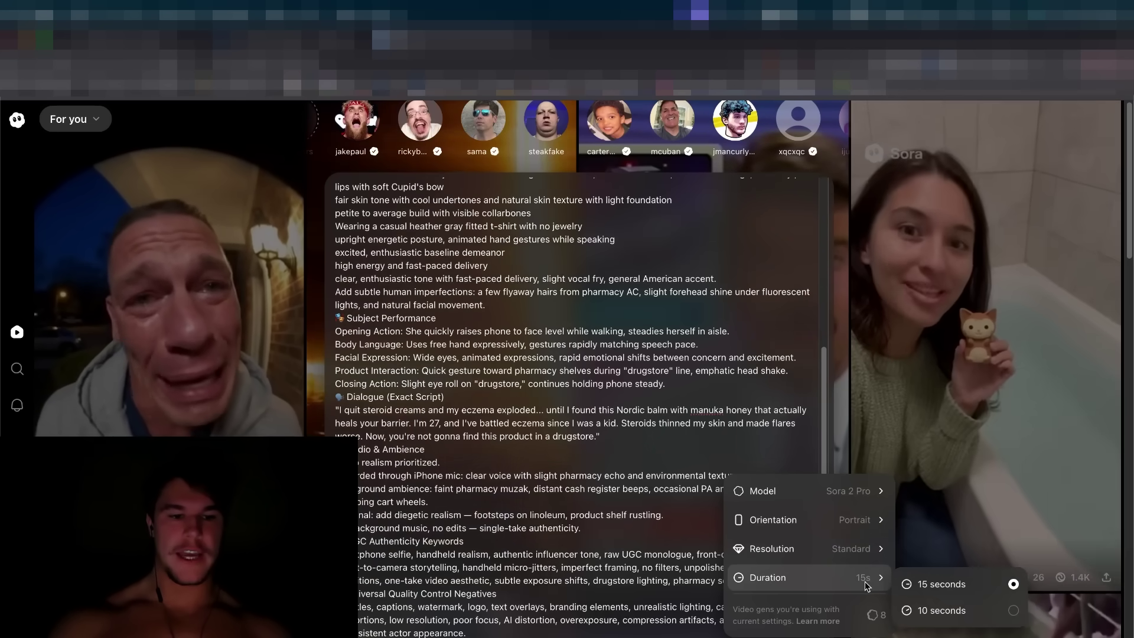
click(601, 594)
scroll(601, 594, up, 10)
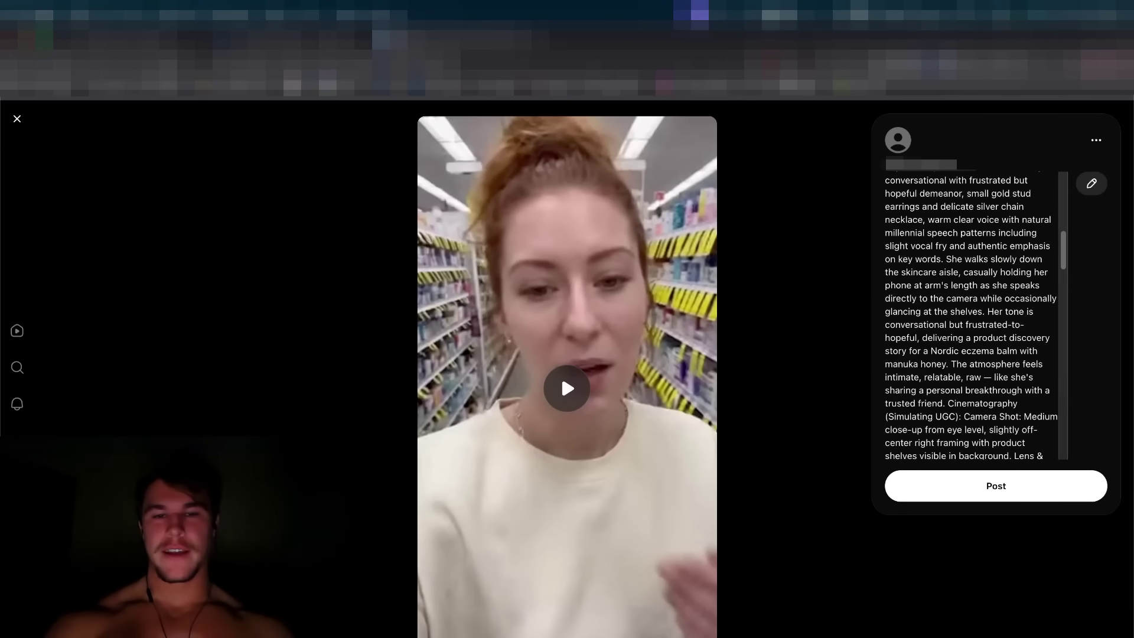
- Play the generated drugstore-aisle eczema balm testimonial clip
click(562, 378)
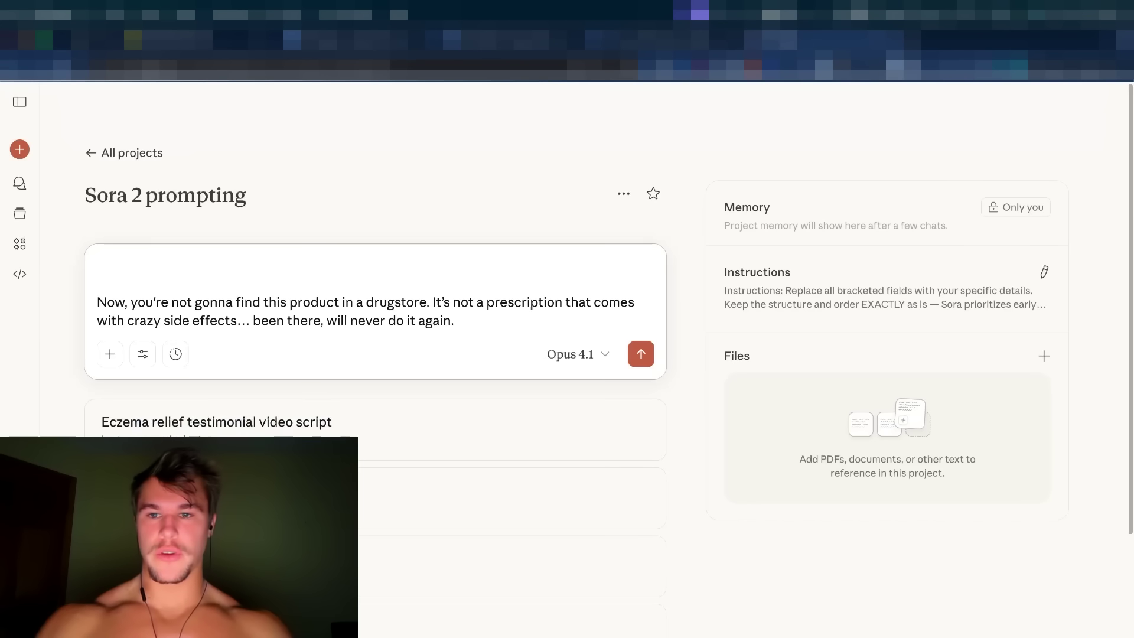
- Ask Claude for a Sora prompt of pharmacy medications B-roll to accompany the not-in-a-drugstore lines
double_click(372, 306)
click(354, 302)
click(193, 260)
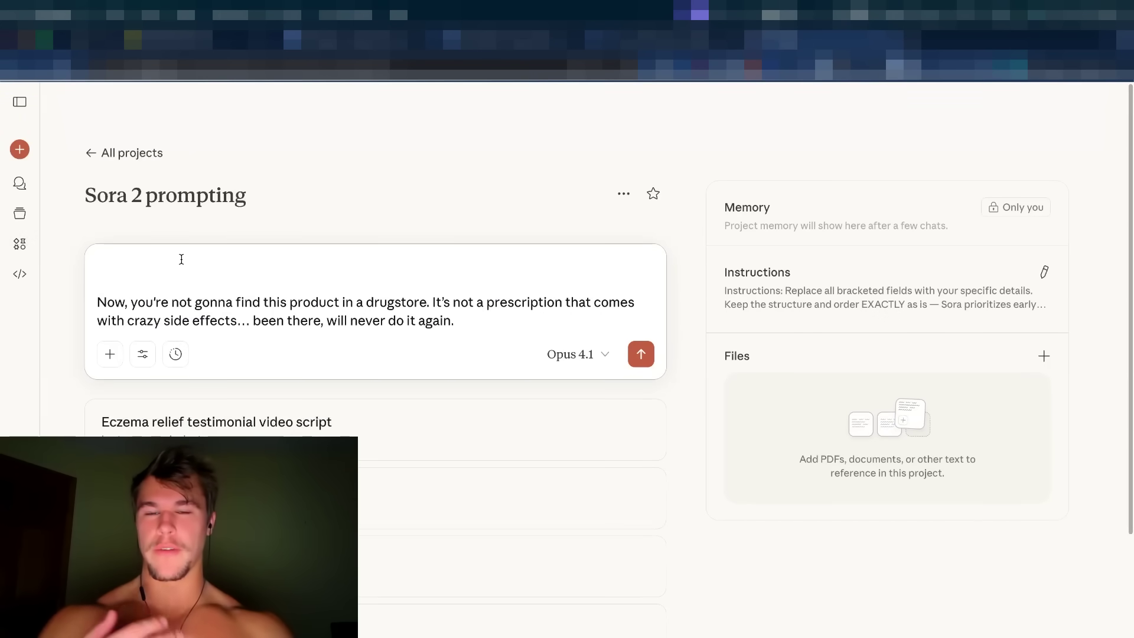
text(Broll of pharamacy and medications showing on the counter)
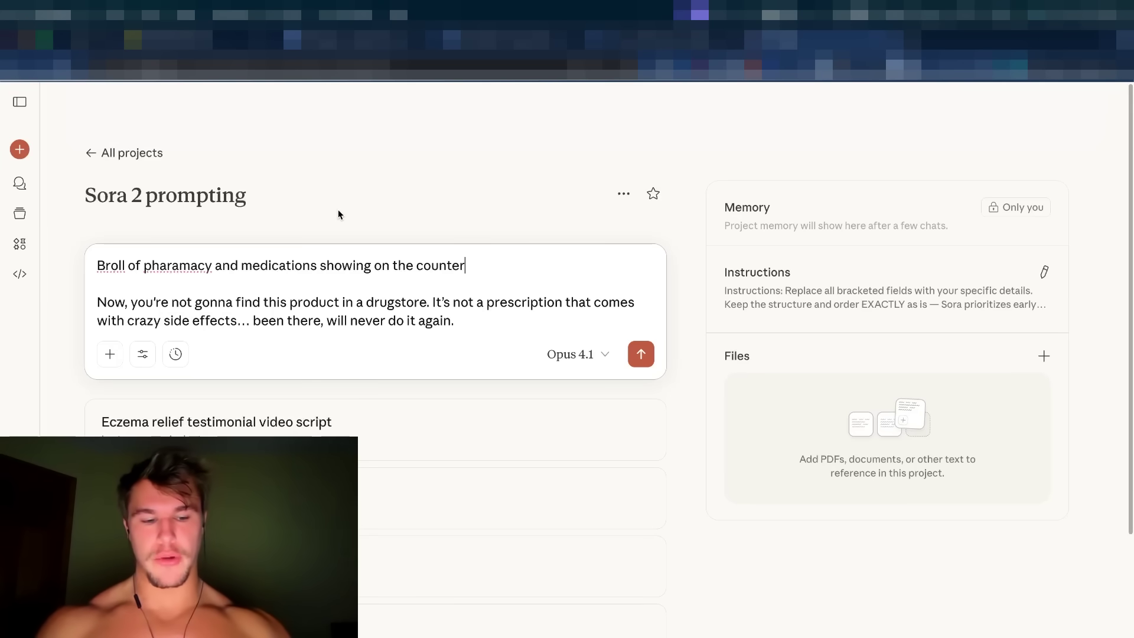
key(Return)
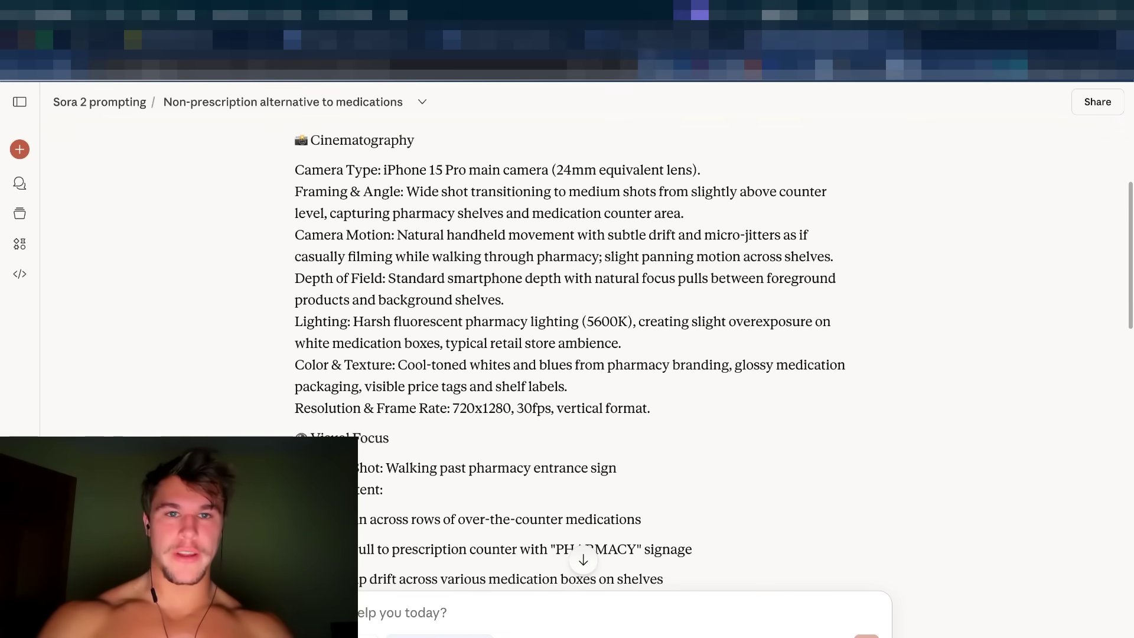
click(631, 40)
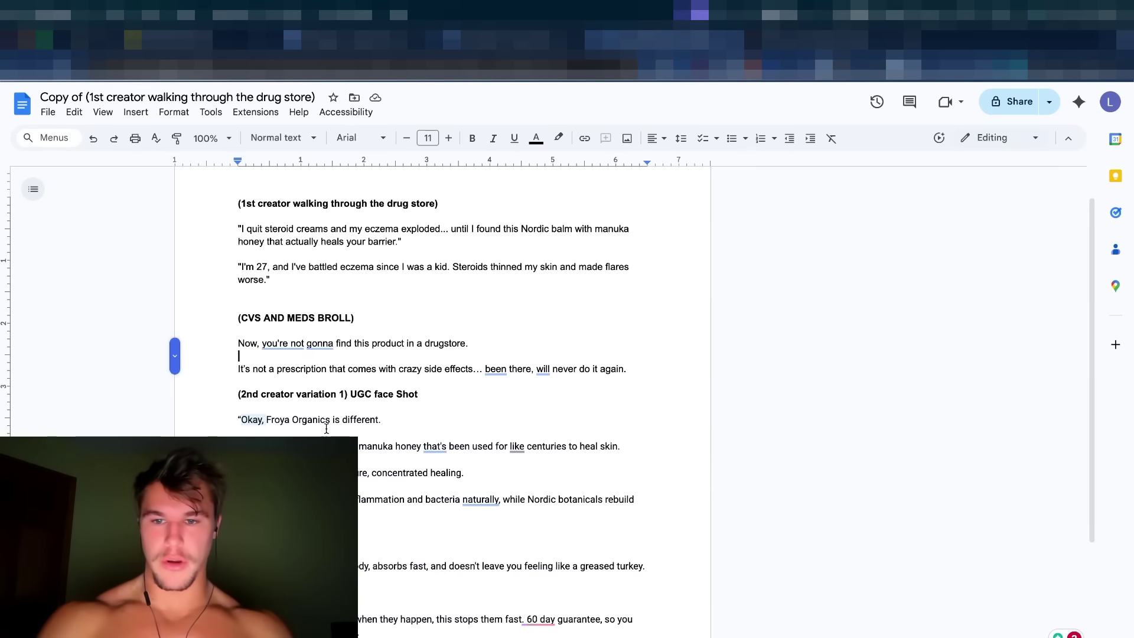
- Copy the second creator's lines from 'Okay, Froya Organics…' down to '…rebuild'
scroll(326, 428, down, 1)
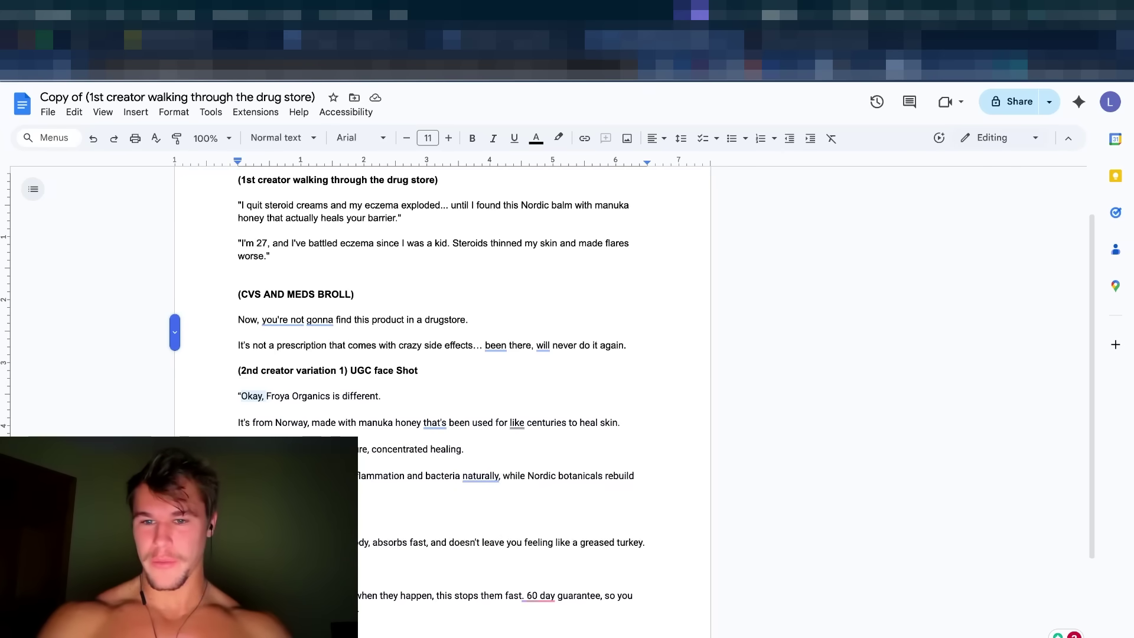
drag(266, 493, 231, 387)
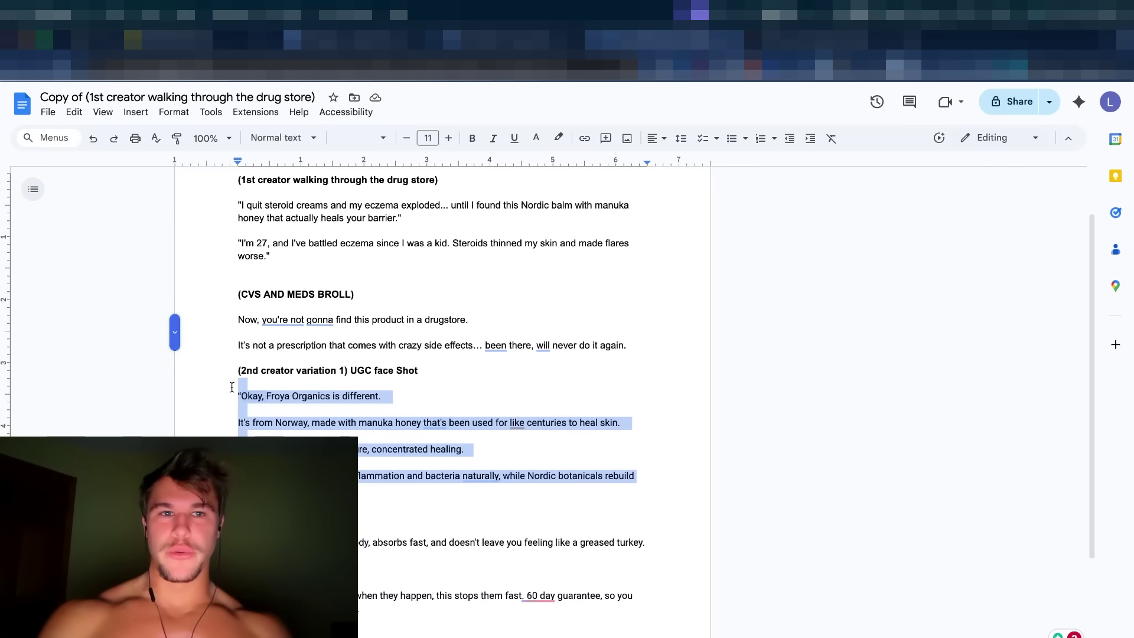
click(372, 488)
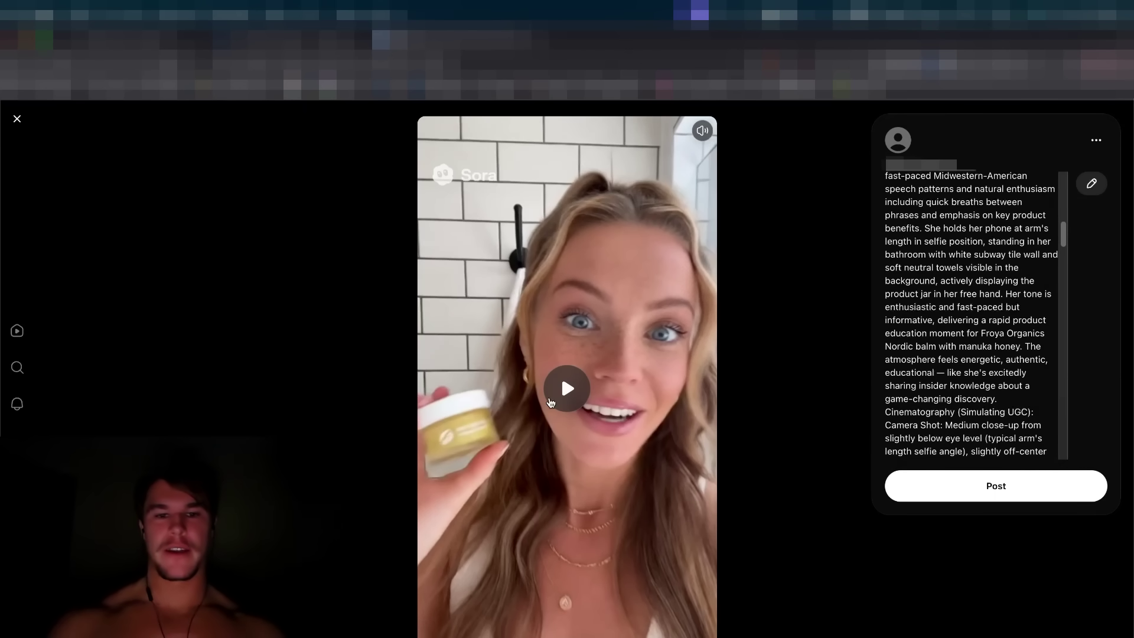
- Play the blonde creator's jar-holding Sora clip, then scroll to the balm jar close-up post
click(567, 388)
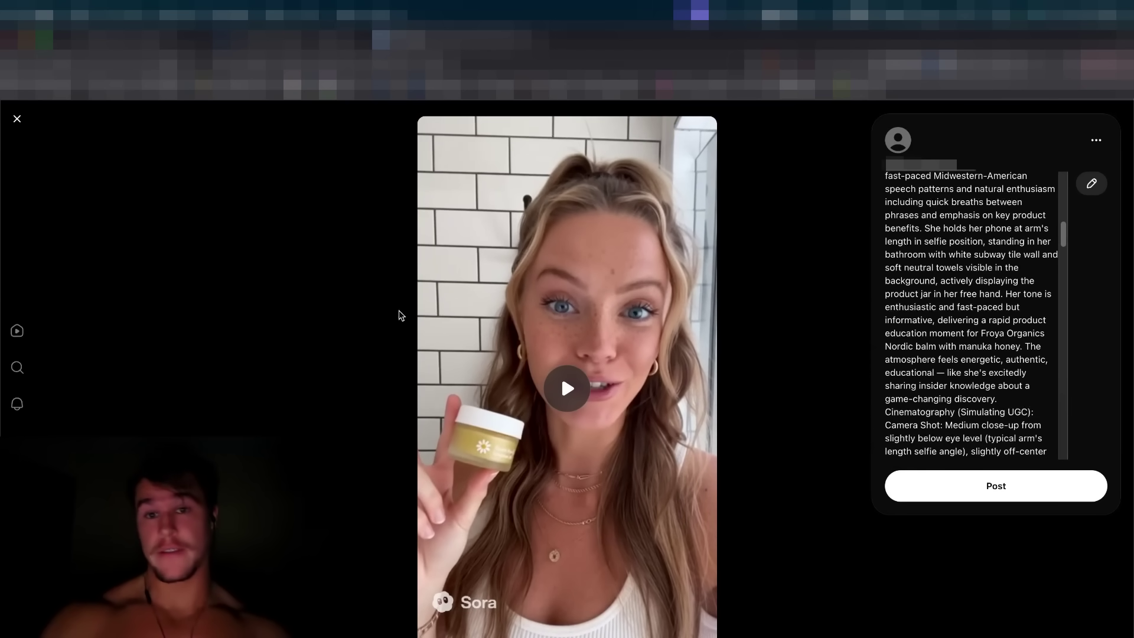
scroll(509, 472, down, 1)
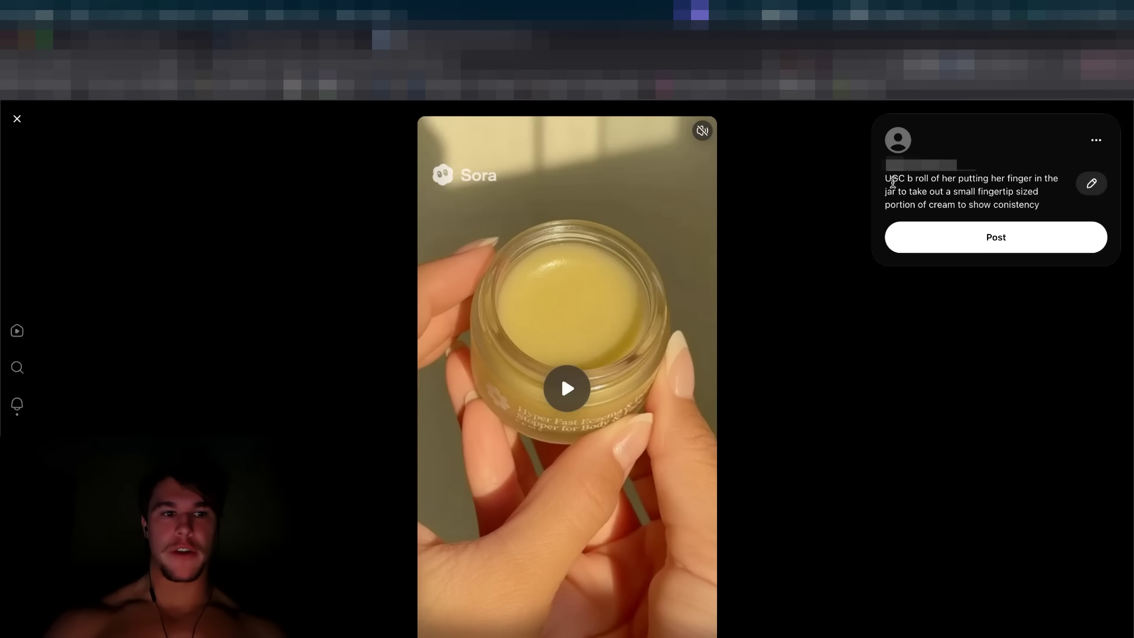
- Review the UGC b-roll prompt caption, then play the jar close-up until the fingertip scoop and pause
drag(893, 184, 1040, 208)
click(1032, 217)
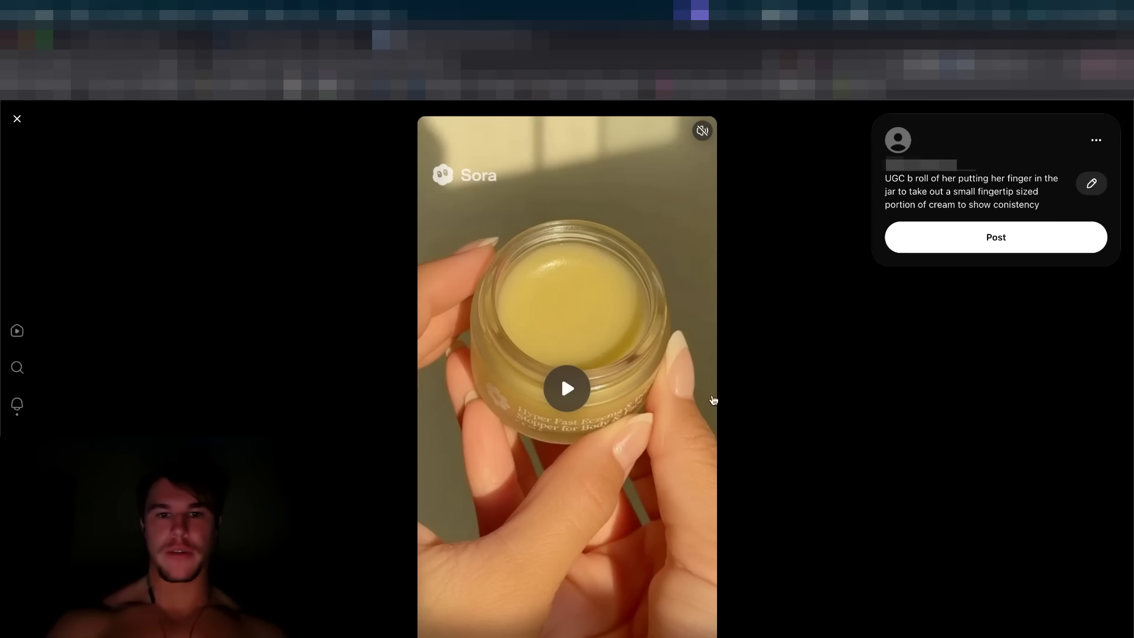
click(601, 398)
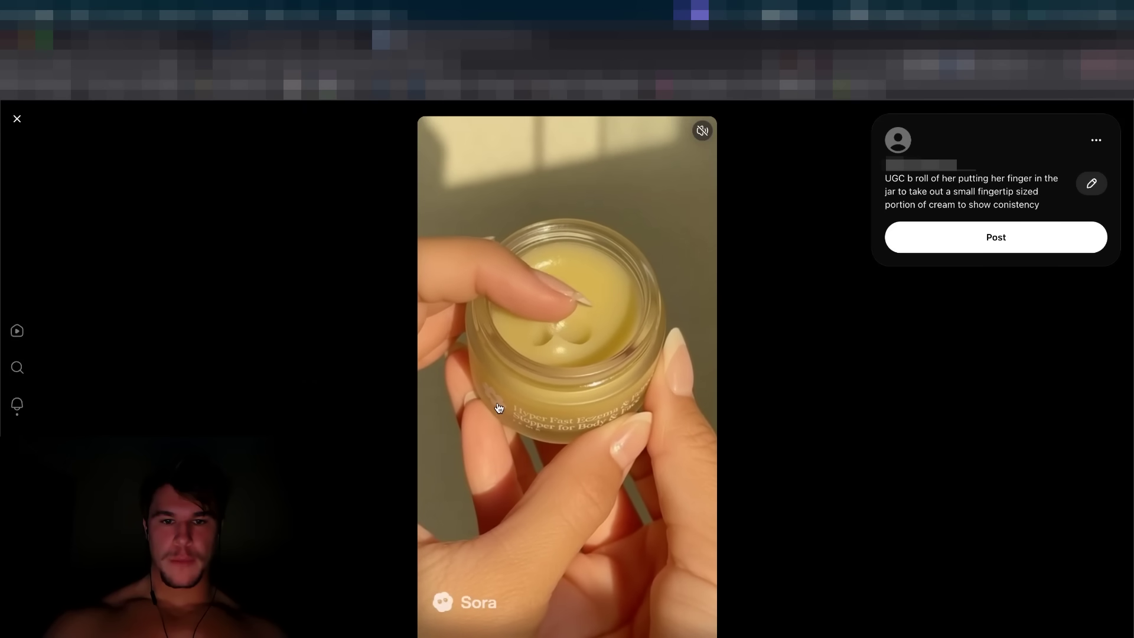
click(471, 423)
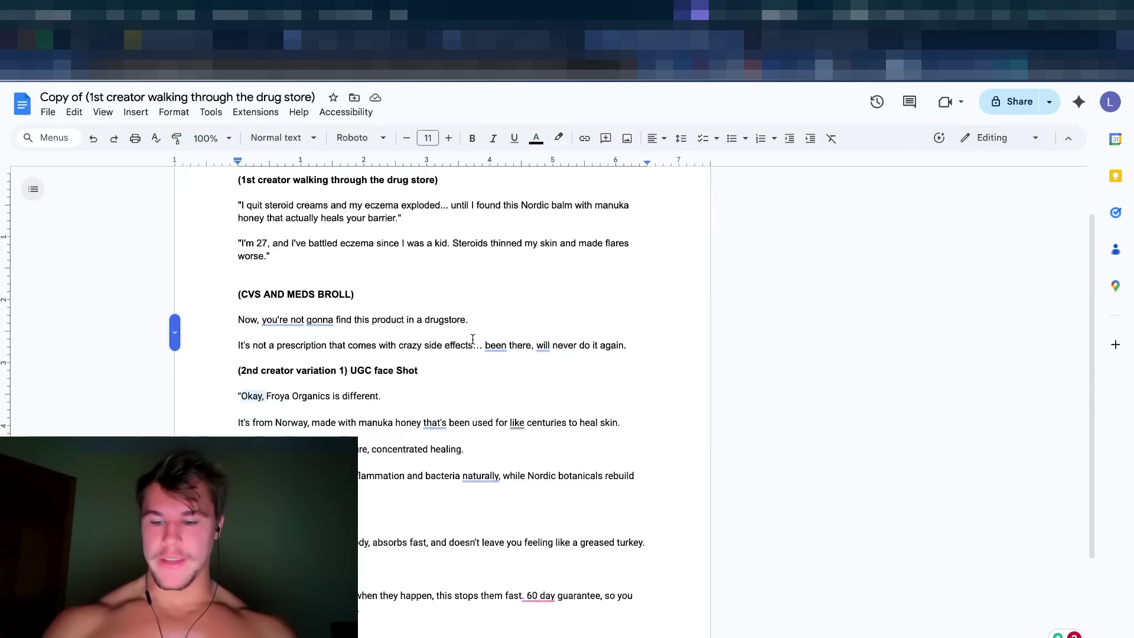
- Bring the top of the script's first creator section into view, then return to the Miro board
scroll(456, 391, down, 1)
drag(400, 583, 233, 253)
click(231, 243)
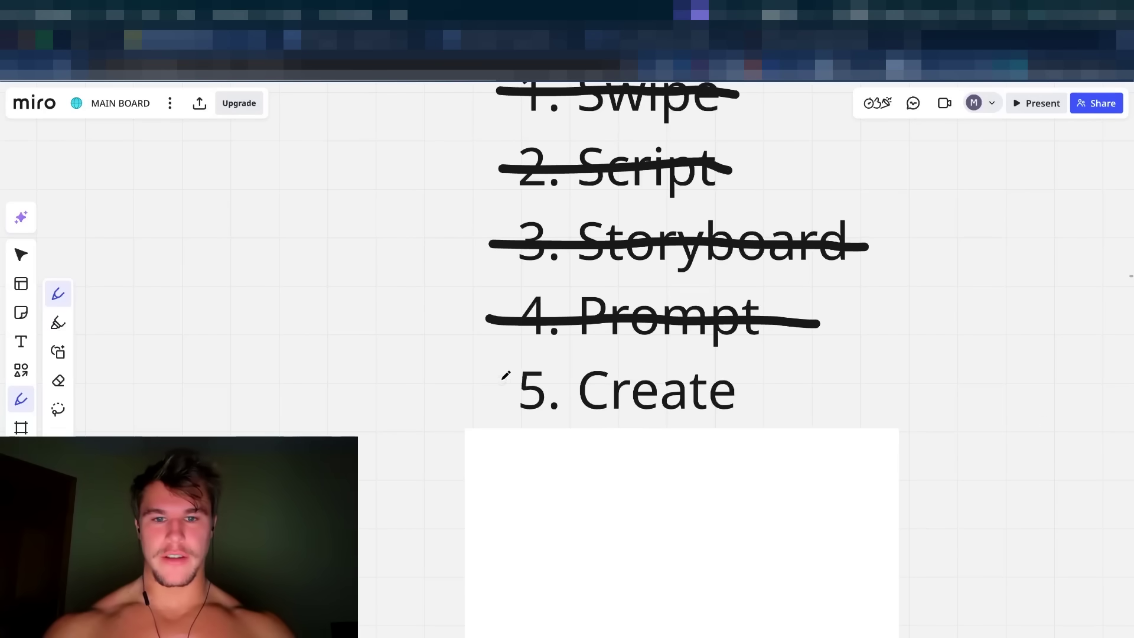
drag(483, 387, 833, 390)
- Scroll the Miro board up to bring the '5. Create' checklist item into view
scroll(906, 300, up, 2)
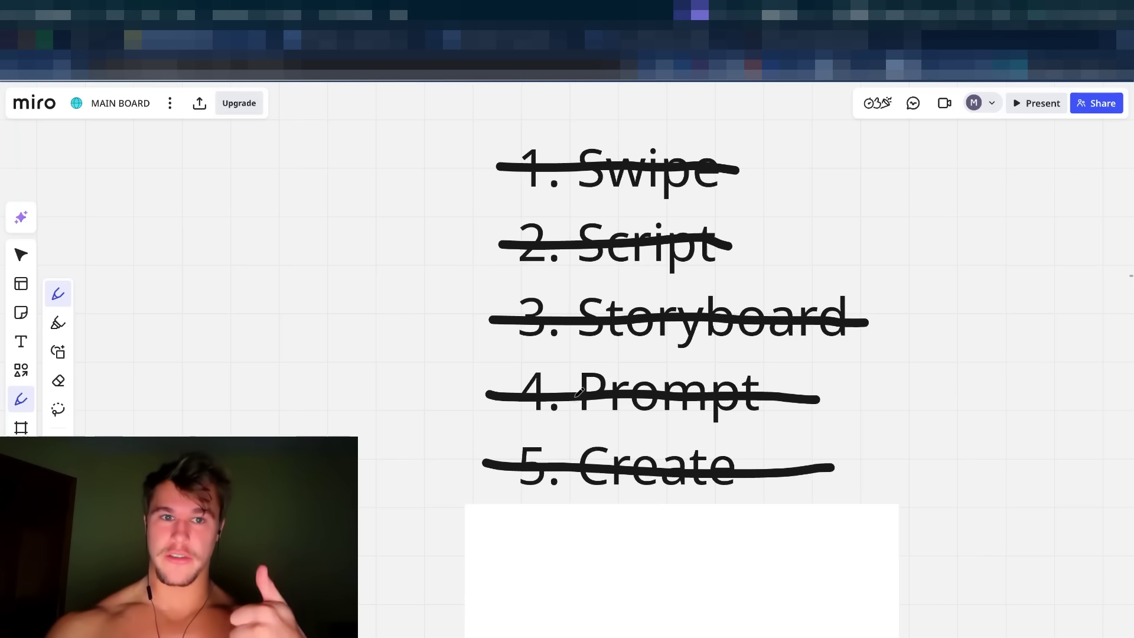
scroll(473, 423, left, 3)
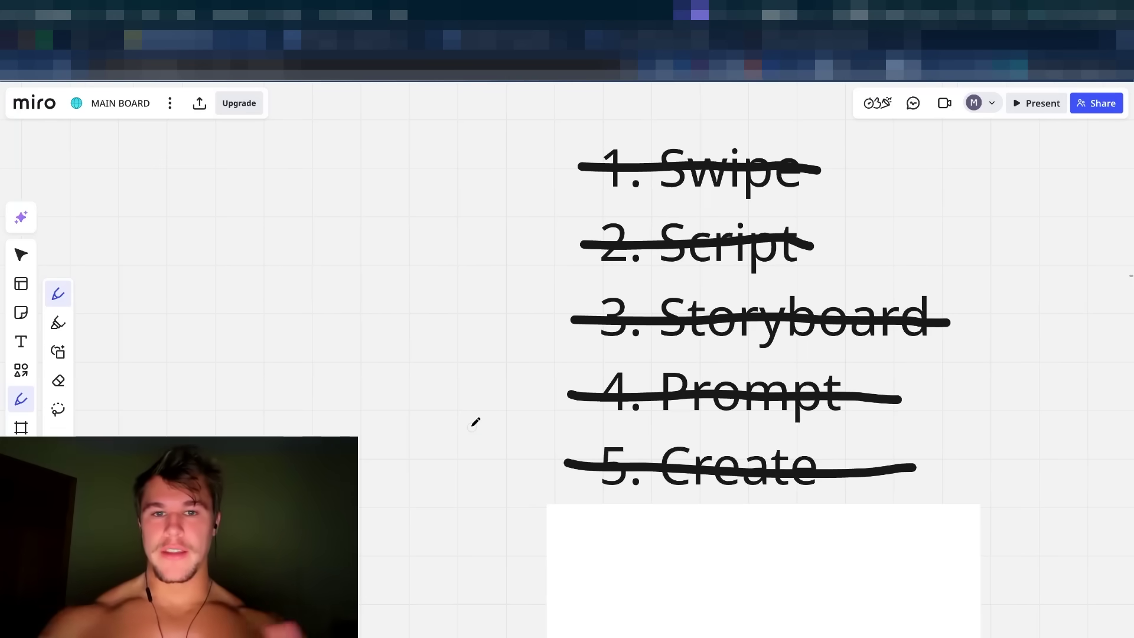